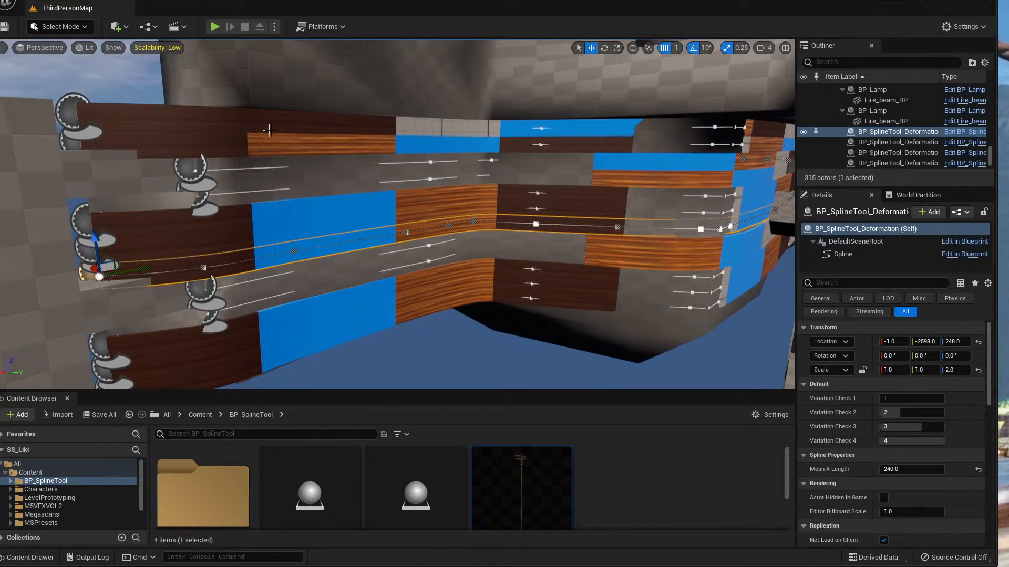
# - Place a BP_SplineTool_Deformation actor on the ship's deck and set its Mesh X Length to 240
pyautogui.moveTo(443, 193); pyautogui.dragTo(371, 232, button='right')
pyautogui.moveTo(416, 267)
pyautogui.mouseDown(button='right')
pyautogui.moveTo(418, 252)
pyautogui.moveTo(426, 286)
pyautogui.moveTo(431, 262)
pyautogui.moveTo(416, 272)
pyautogui.mouseUp(button='right')
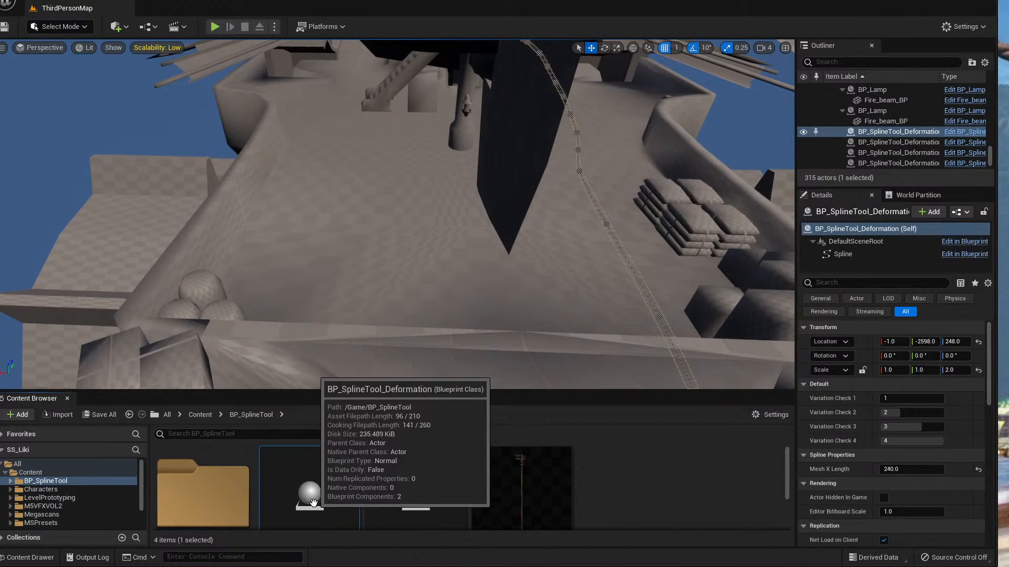
pyautogui.moveTo(313, 501); pyautogui.dragTo(377, 224)
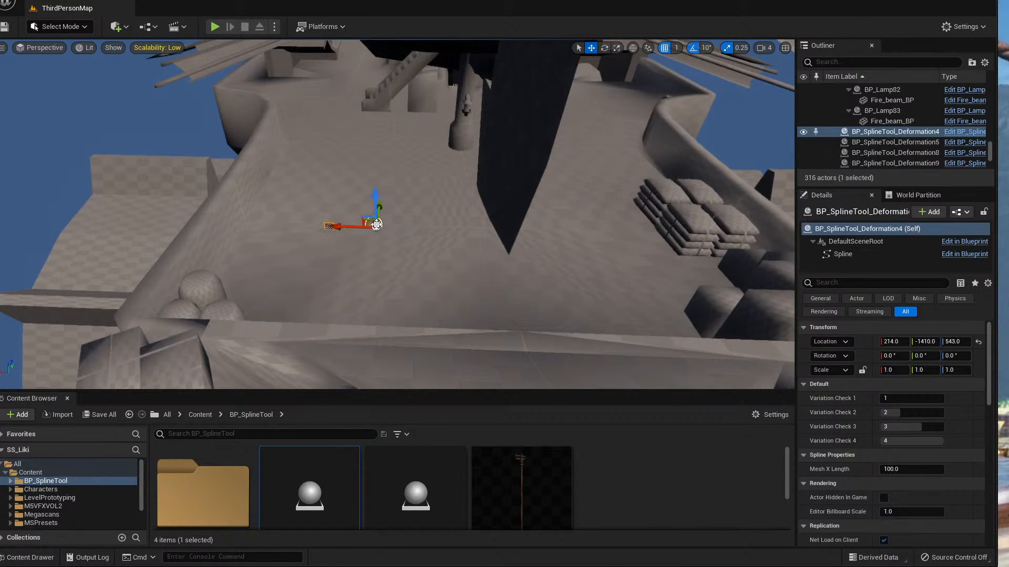
pyautogui.moveTo(393, 243); pyautogui.dragTo(386, 182, button='right')
pyautogui.press('w')
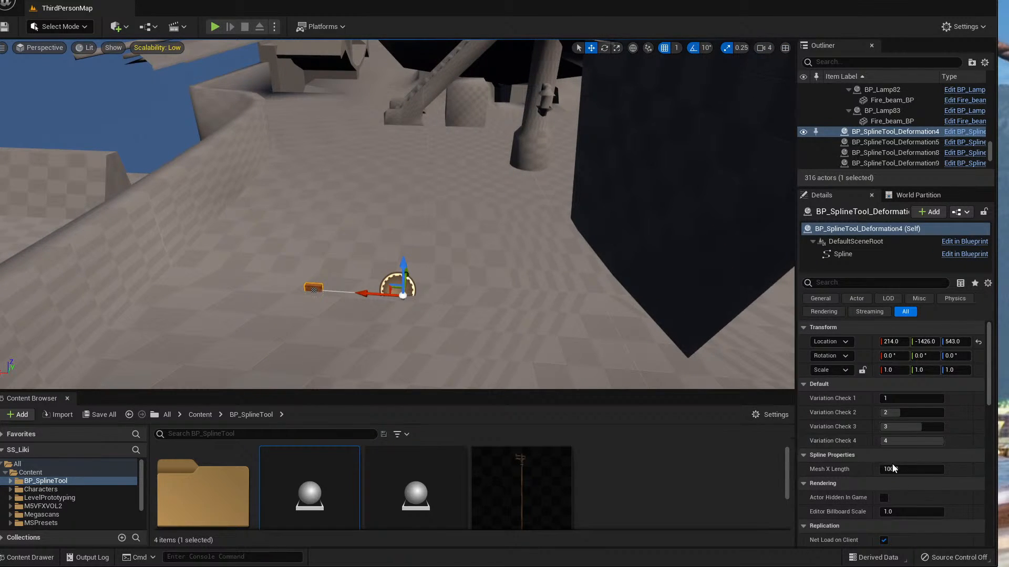
pyautogui.click(895, 468)
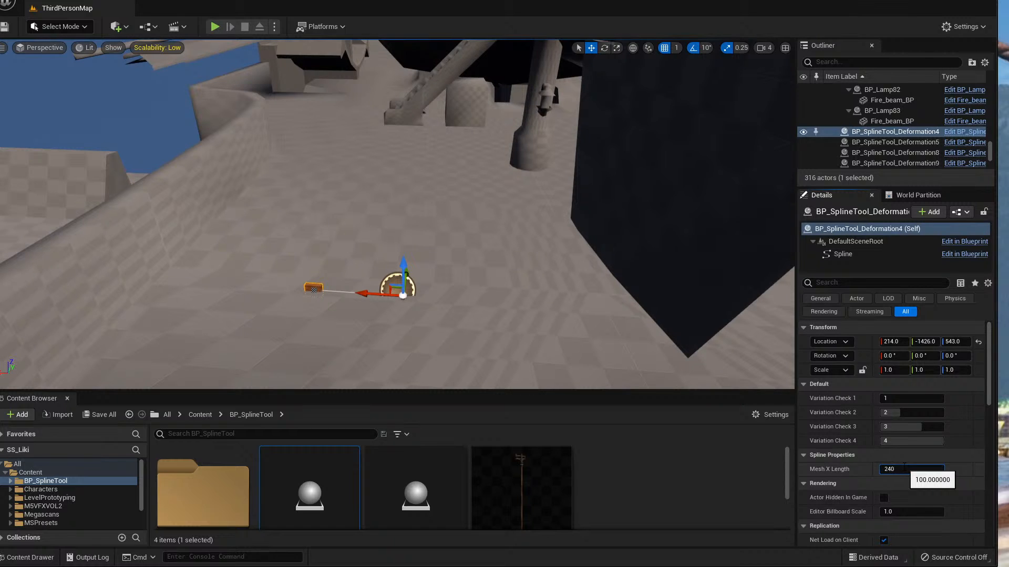
pyautogui.press('Return')
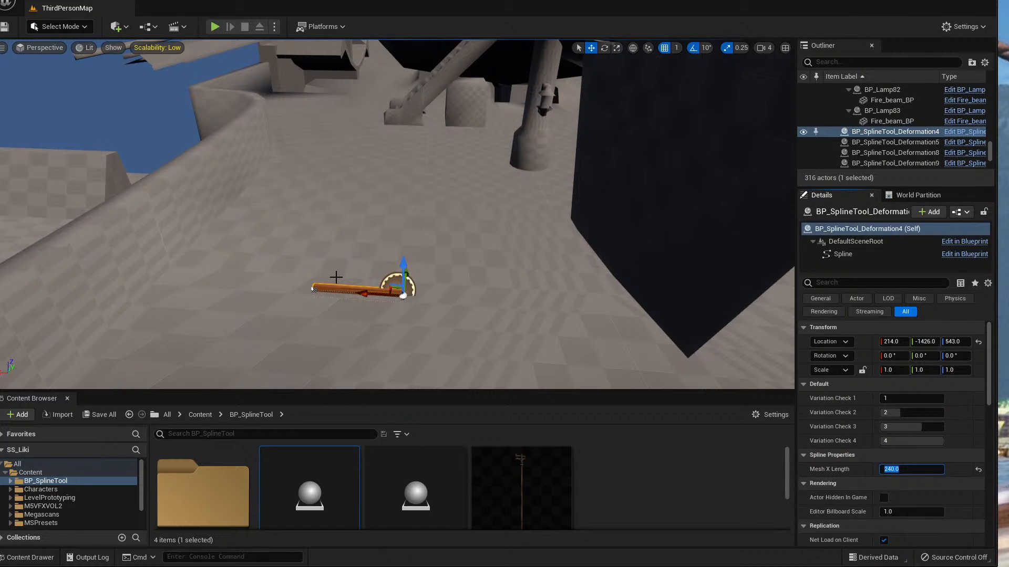
# - Stretch the spline outward by its end point, and move the actor to about X 119, Y -1637, Z 683
pyautogui.click(322, 290)
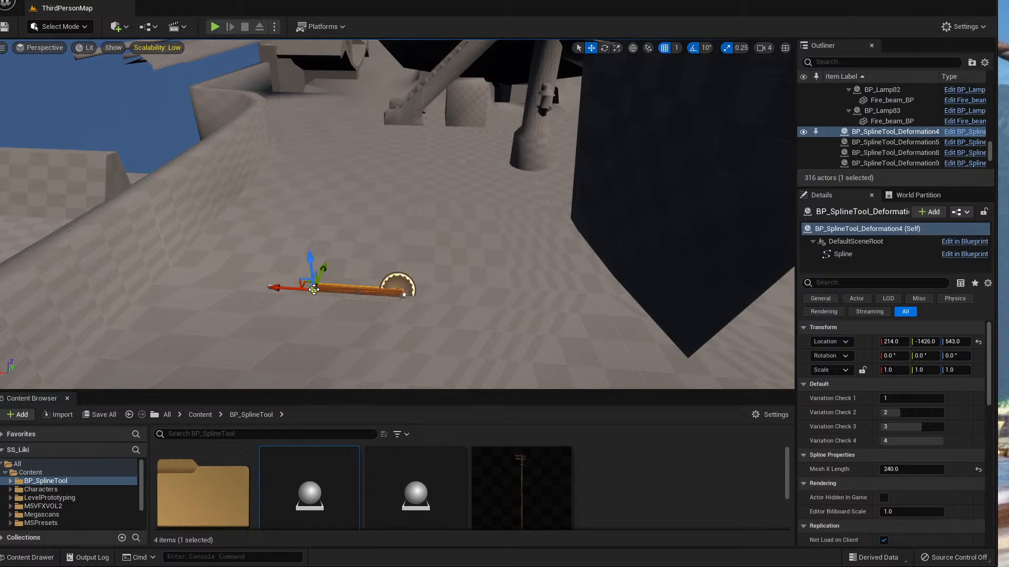
pyautogui.moveTo(272, 288); pyautogui.dragTo(131, 293)
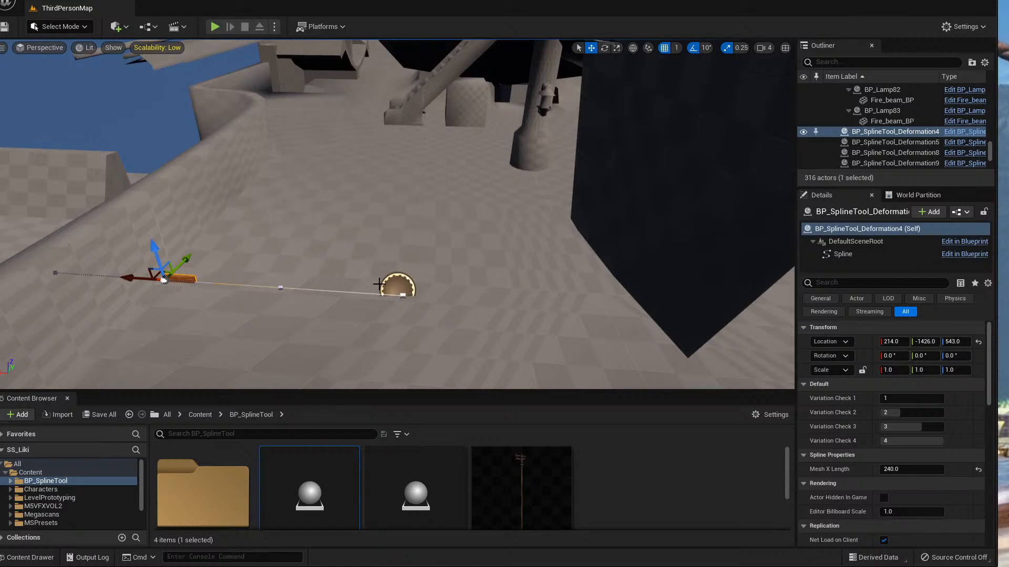
pyautogui.click(403, 286)
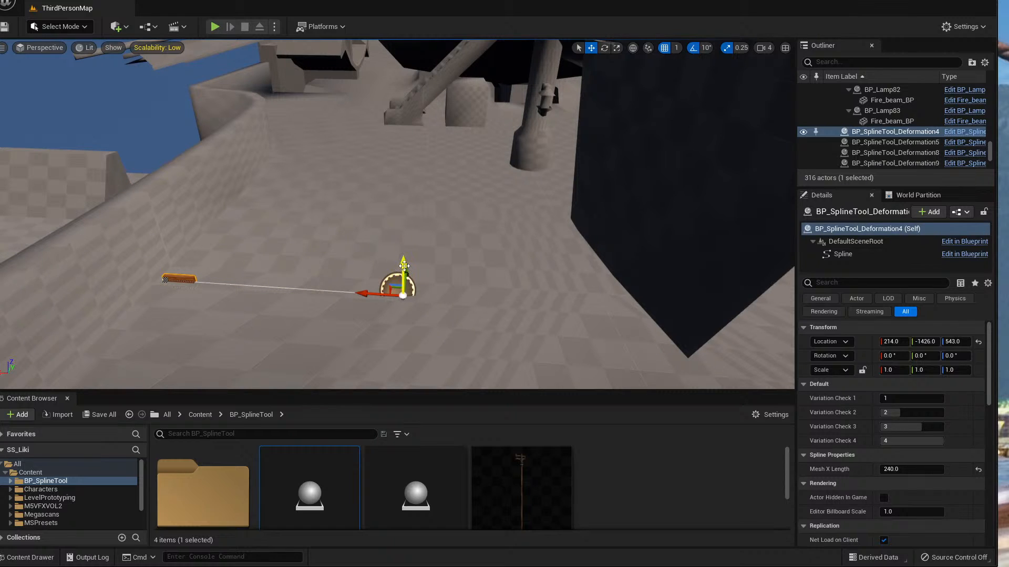
pyautogui.moveTo(404, 266); pyautogui.dragTo(526, 292)
pyautogui.moveTo(525, 292); pyautogui.dragTo(472, 276, button='right')
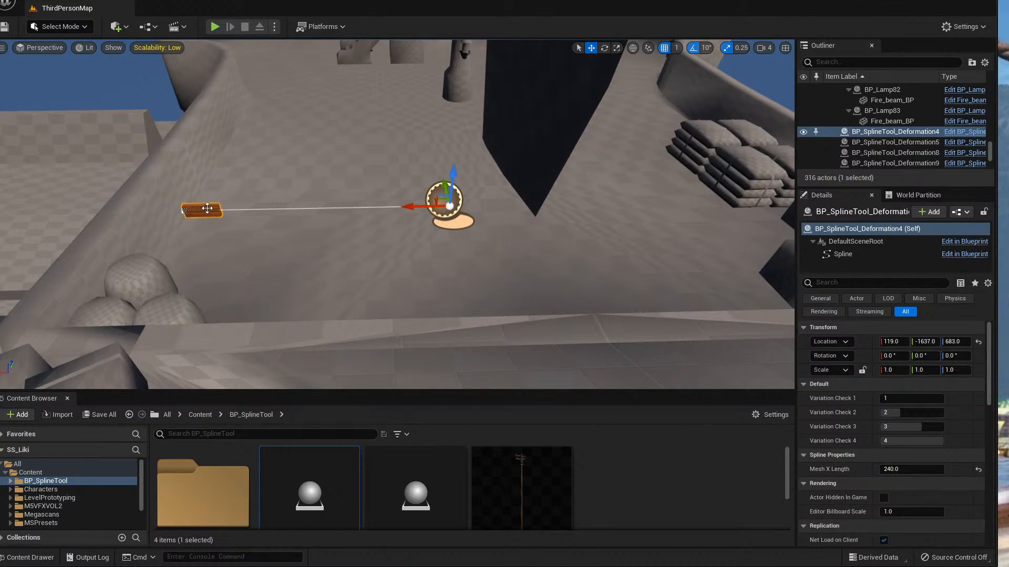
# - Extend the spline's end point along its X axis far beyond the ship's side so several mesh variations repeat
pyautogui.click(180, 210)
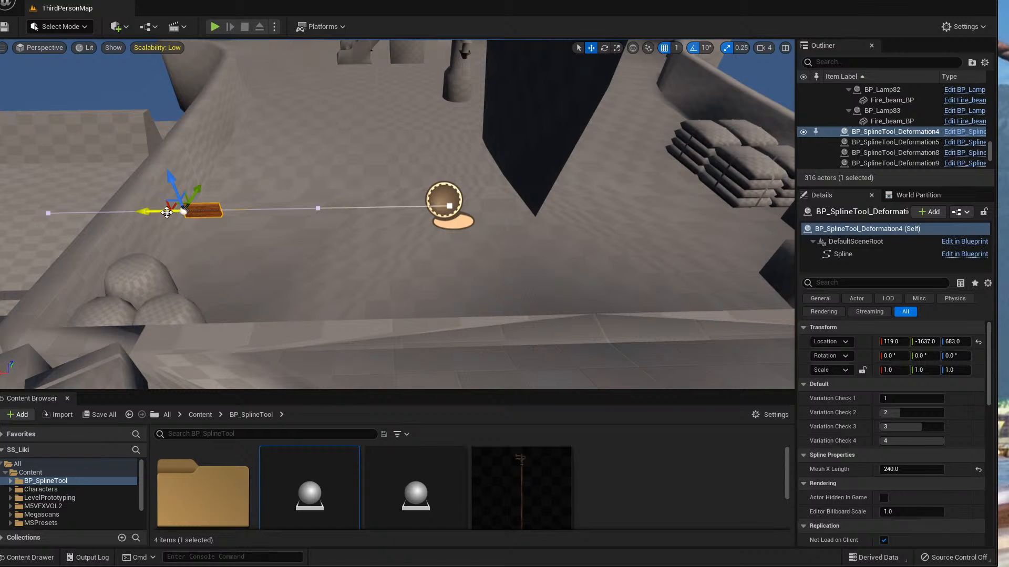
pyautogui.moveTo(183, 211); pyautogui.dragTo(0, 213)
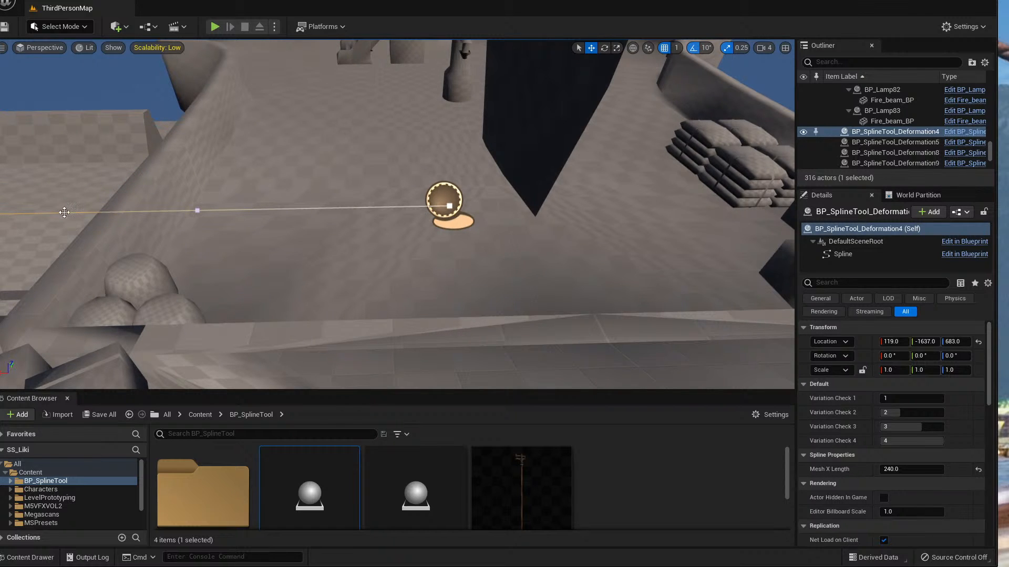
pyautogui.moveTo(372, 196); pyautogui.dragTo(68, 178, button='right')
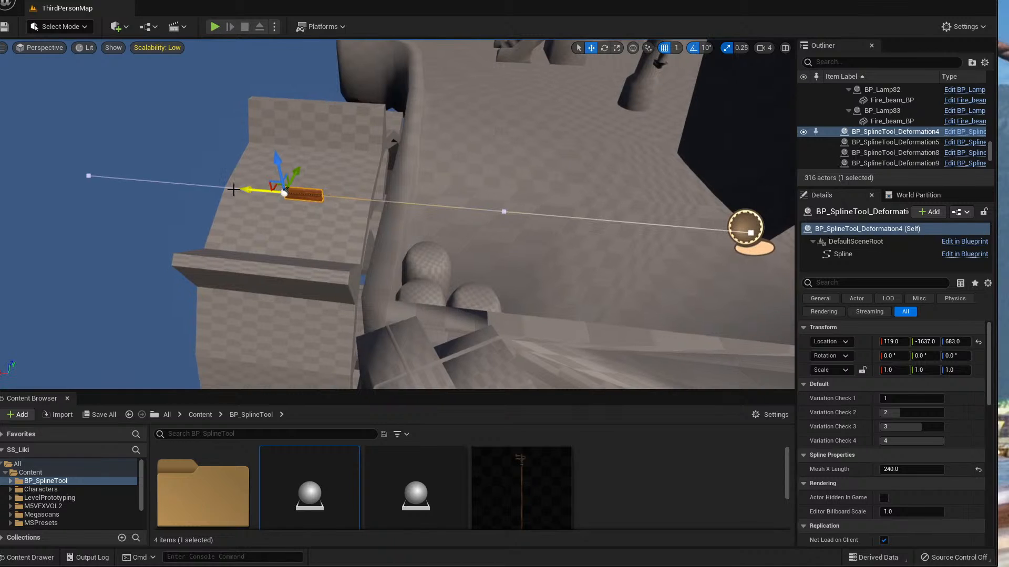
pyautogui.moveTo(244, 190); pyautogui.dragTo(81, 189)
pyautogui.moveTo(175, 202); pyautogui.dragTo(157, 173, button='right')
pyautogui.moveTo(274, 170); pyautogui.dragTo(10, 165)
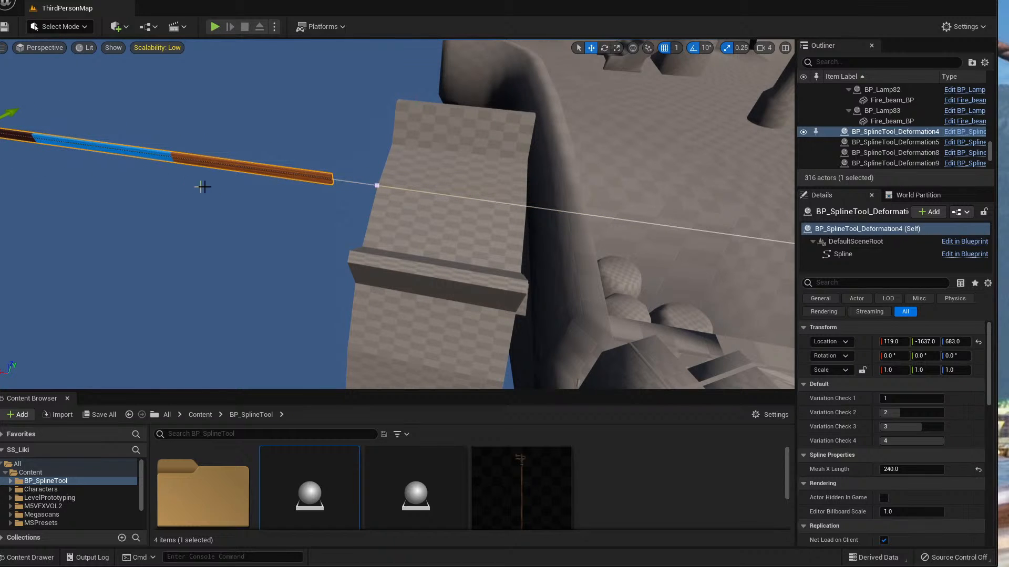
pyautogui.moveTo(203, 187); pyautogui.dragTo(174, 171, button='right')
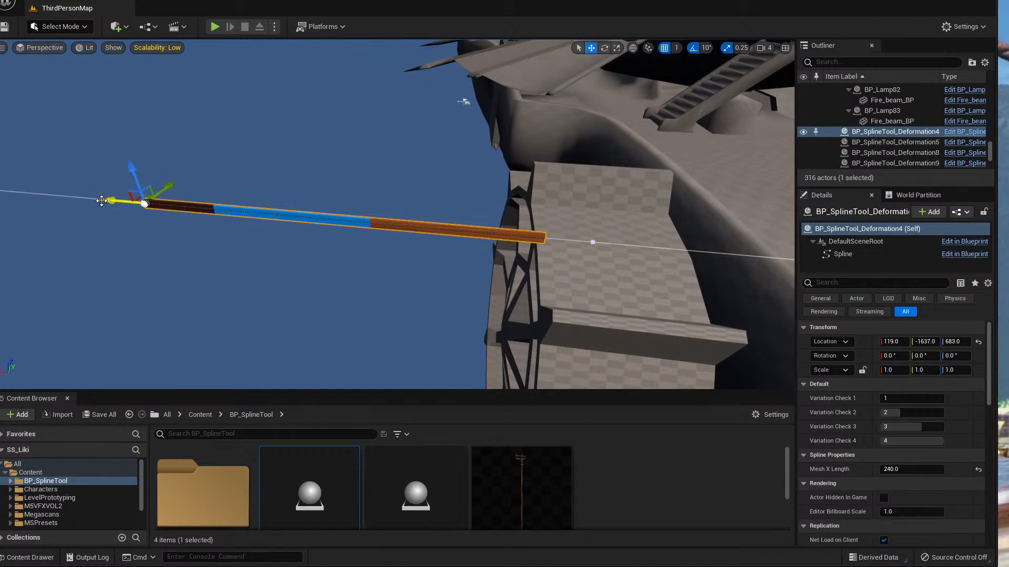
pyautogui.moveTo(109, 201); pyautogui.dragTo(4, 194)
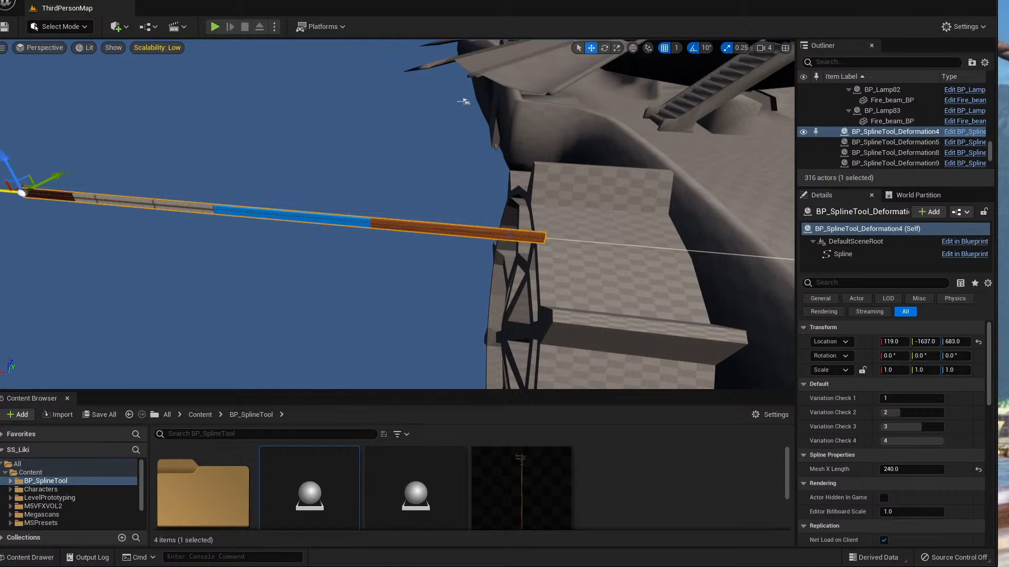
pyautogui.moveTo(61, 204); pyautogui.dragTo(124, 209, button='right')
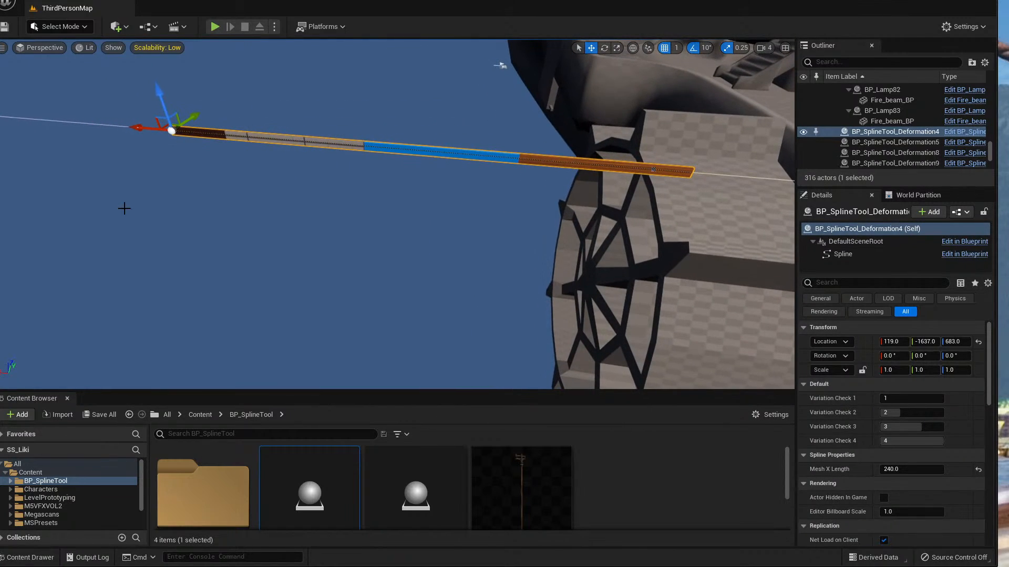
# - Shorten and re-extend the spline by moving its end point back and forth along the X axis to test the mesh variations
pyautogui.moveTo(134, 123); pyautogui.dragTo(590, 160)
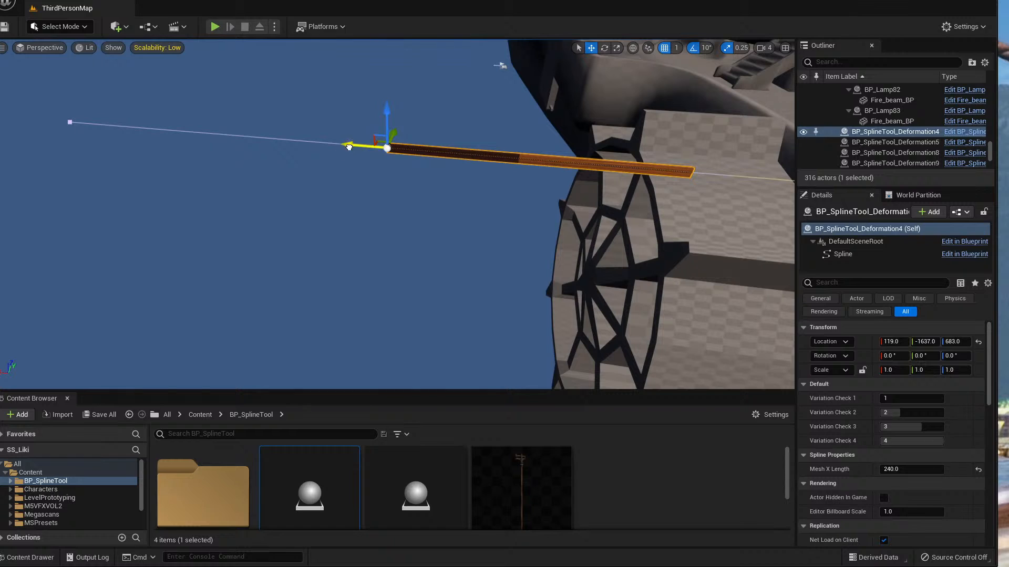
pyautogui.moveTo(348, 147); pyautogui.dragTo(0, 120)
pyautogui.moveTo(397, 215); pyautogui.dragTo(450, 214, button='right')
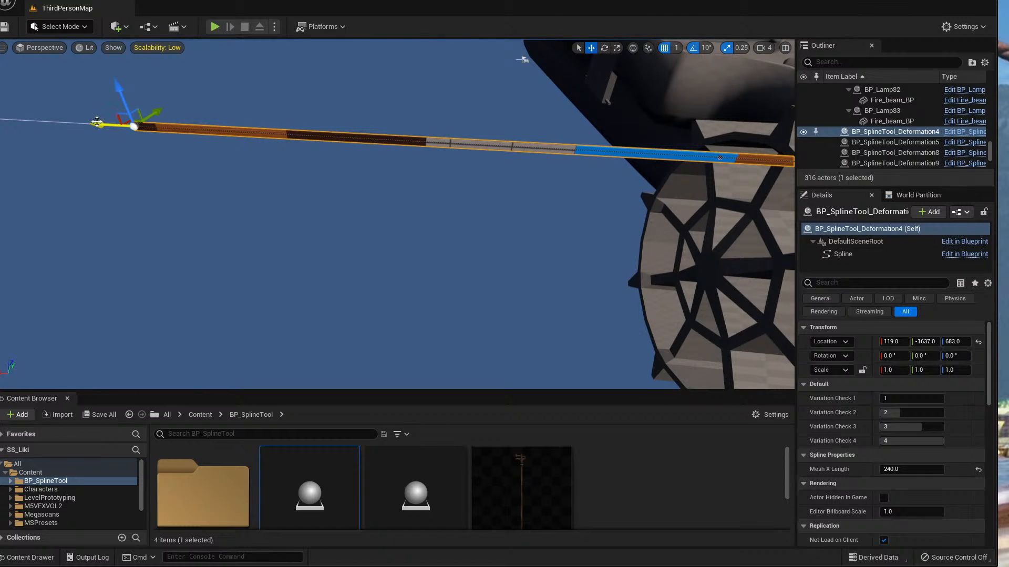
pyautogui.moveTo(97, 121); pyautogui.dragTo(428, 118)
pyautogui.moveTo(428, 119); pyautogui.dragTo(585, 129, button='right')
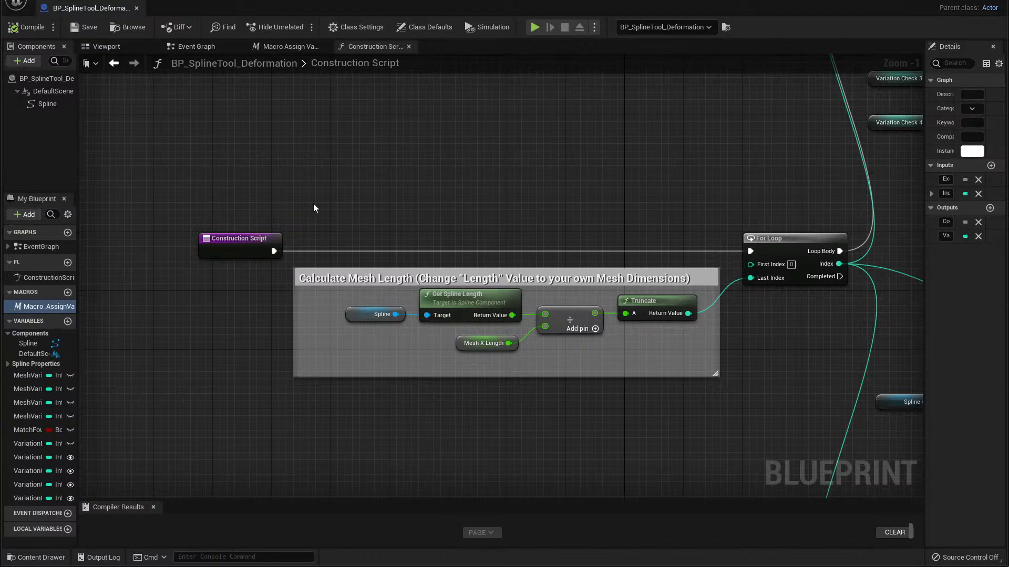
# - Move the variation check, Branch, Add Spline Mesh Component and Set Forward Axis nodes in the deformation blueprint's Construction Script upward as one group
pyautogui.moveTo(446, 214); pyautogui.dragTo(281, 168, button='right')
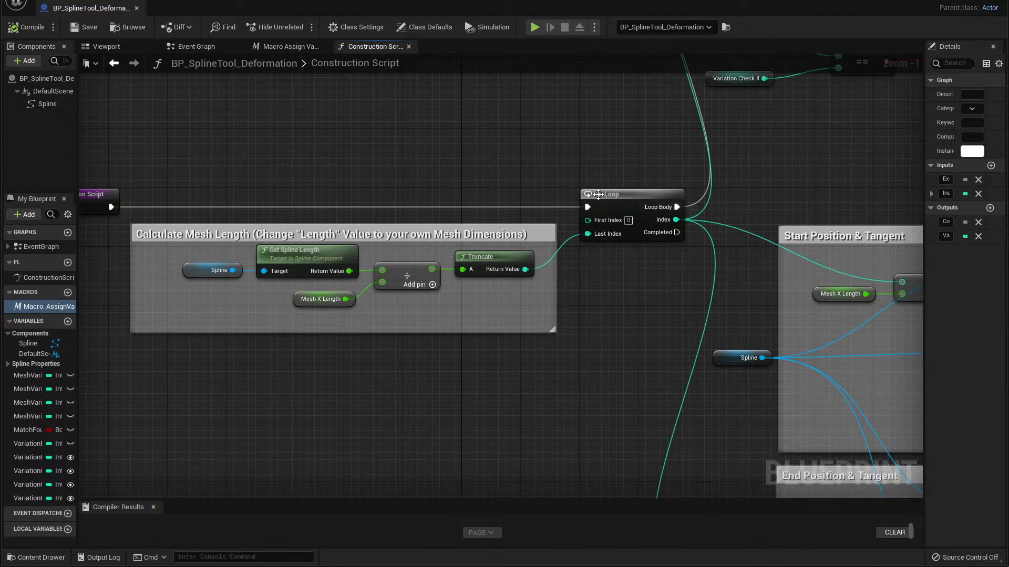
pyautogui.moveTo(604, 165); pyautogui.dragTo(581, 164, button='right')
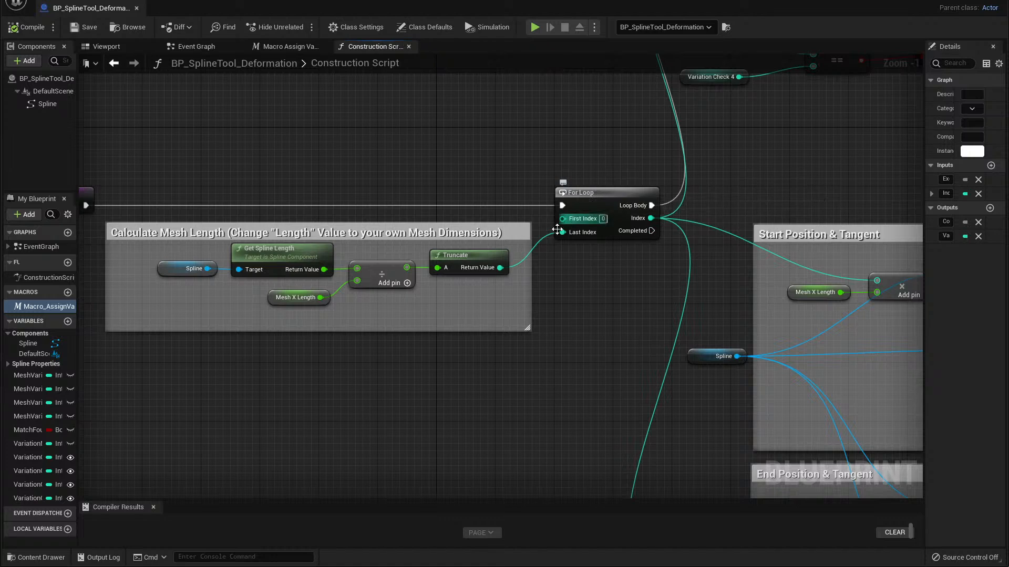
pyautogui.moveTo(603, 282); pyautogui.dragTo(481, 306, button='right')
pyautogui.scroll(-4, 538, 257)
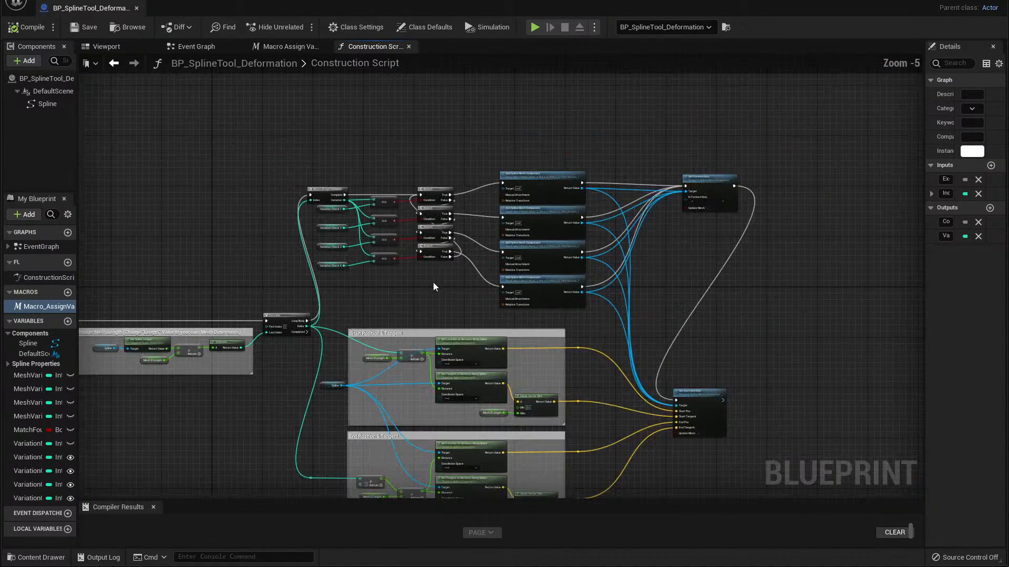
pyautogui.moveTo(770, 301); pyautogui.dragTo(297, 73)
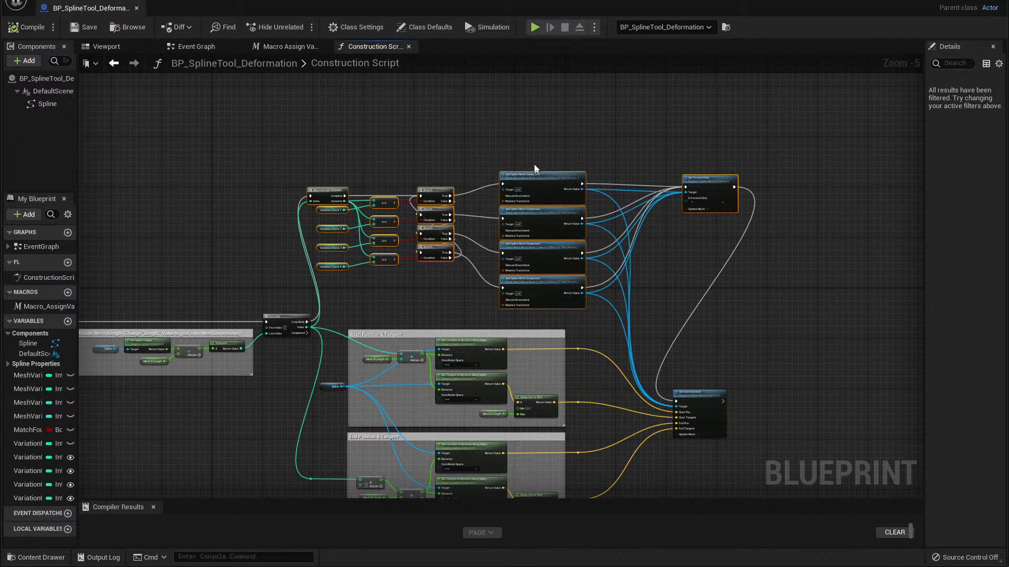
pyautogui.moveTo(535, 169); pyautogui.dragTo(538, 94)
pyautogui.moveTo(464, 233); pyautogui.dragTo(468, 248, button='right')
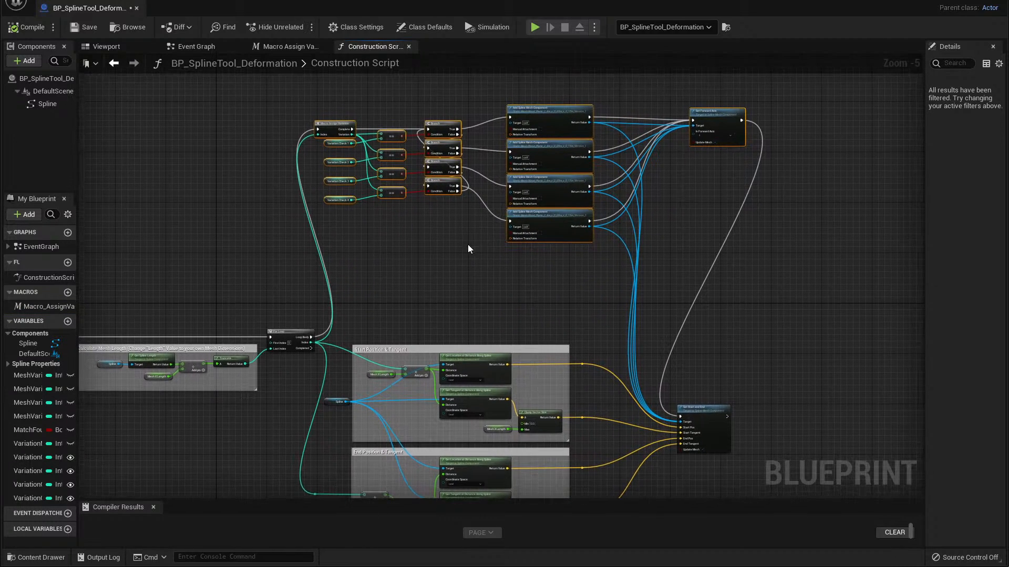
# - Duplicate the lowest Add Spline Mesh Component node with the Set Forward Axis node and place the copies below the originals
pyautogui.click(510, 256)
pyautogui.click(546, 223)
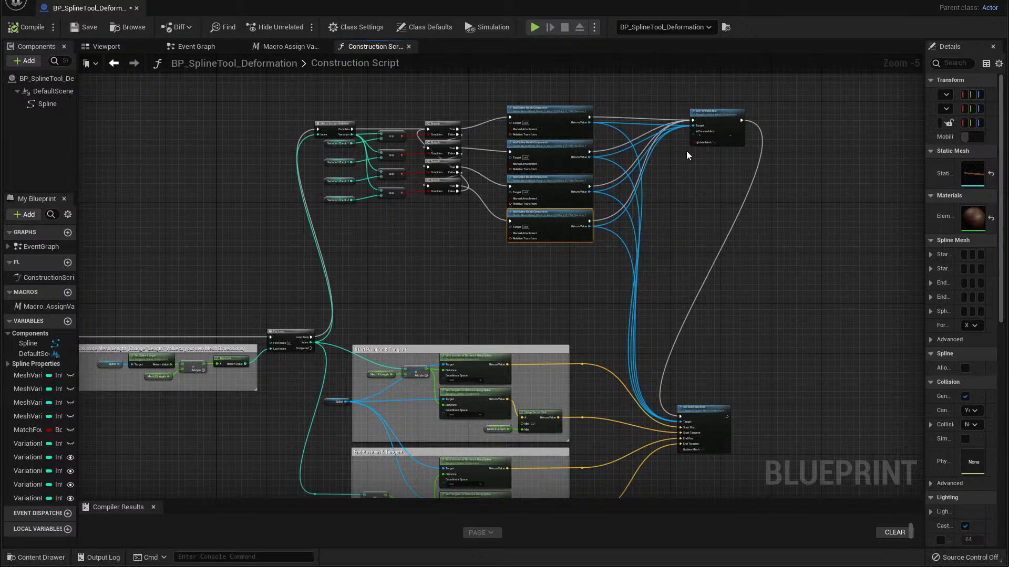
pyautogui.click(715, 121)
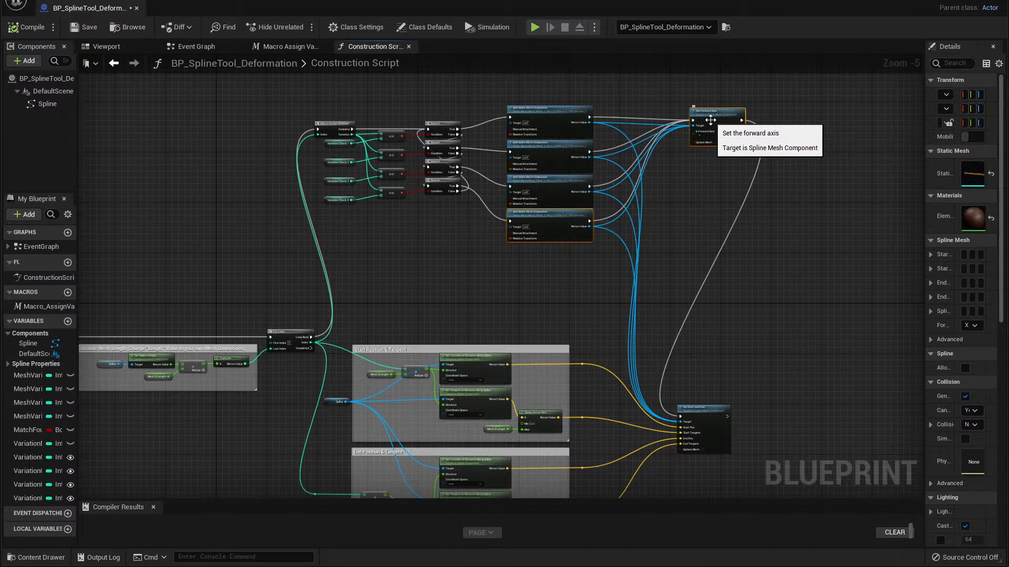
pyautogui.hotkey('ctrl', 'c')
pyautogui.hotkey('ctrl', 'v')
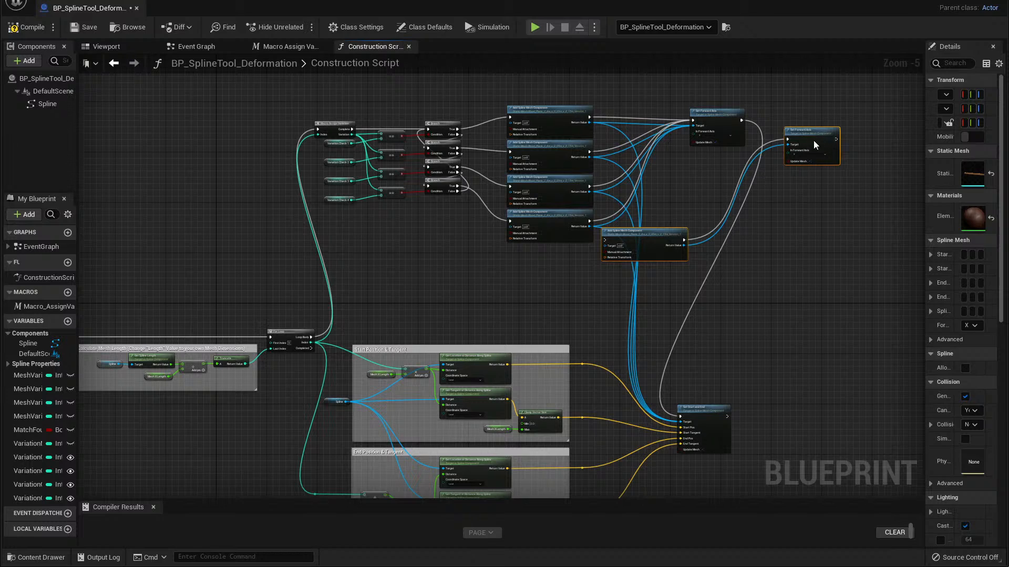
pyautogui.moveTo(814, 140); pyautogui.dragTo(747, 201)
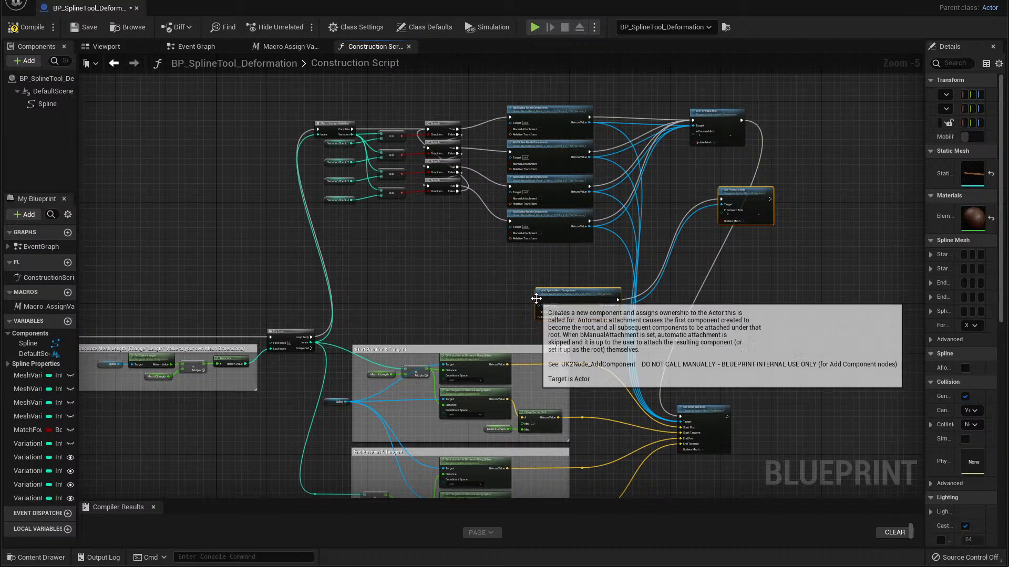
# - Wire the For Loop's Loop Body through the copied nodes into Set Start and End, connect the mesh component's Return Value to its Target, and compile
pyautogui.moveTo(536, 299); pyautogui.dragTo(310, 339)
pyautogui.moveTo(770, 199); pyautogui.dragTo(681, 417)
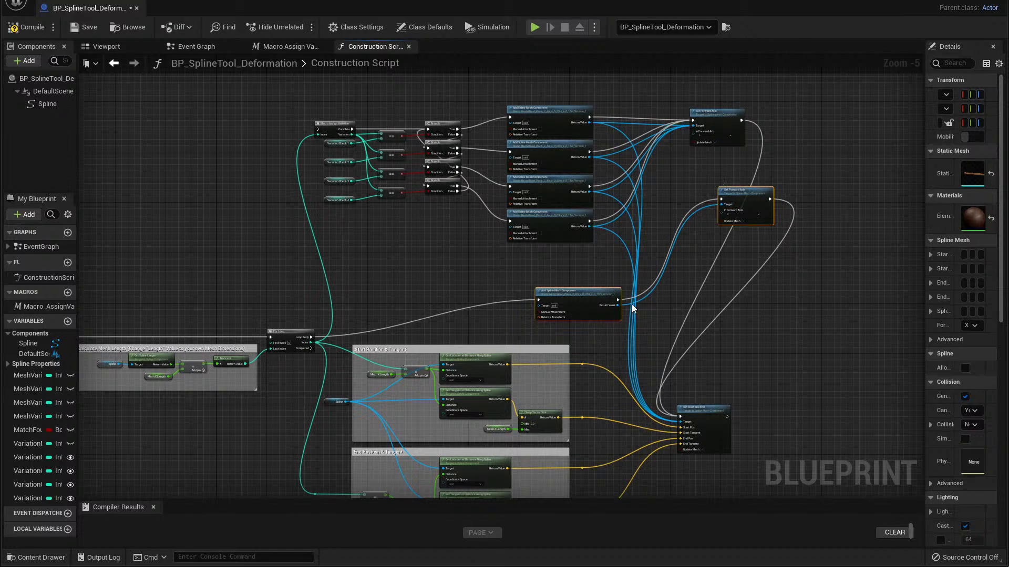
pyautogui.moveTo(618, 306); pyautogui.dragTo(681, 422)
pyautogui.click(36, 29)
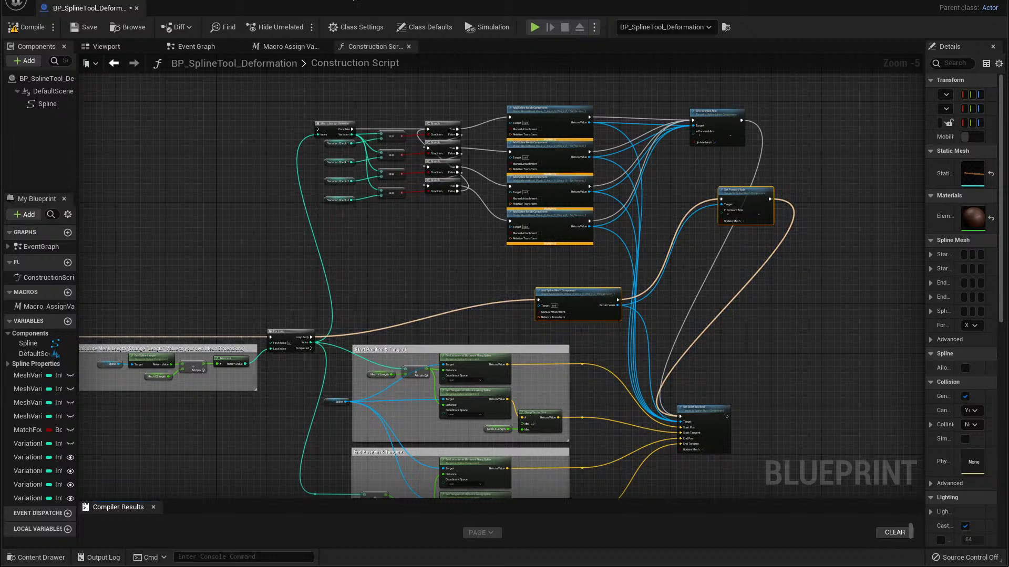
# - Switch to the level to examine the recompiled spline and the spline tool assets, and return to the Construction Script graph
pyautogui.moveTo(367, 4); pyautogui.dragTo(893, 0)
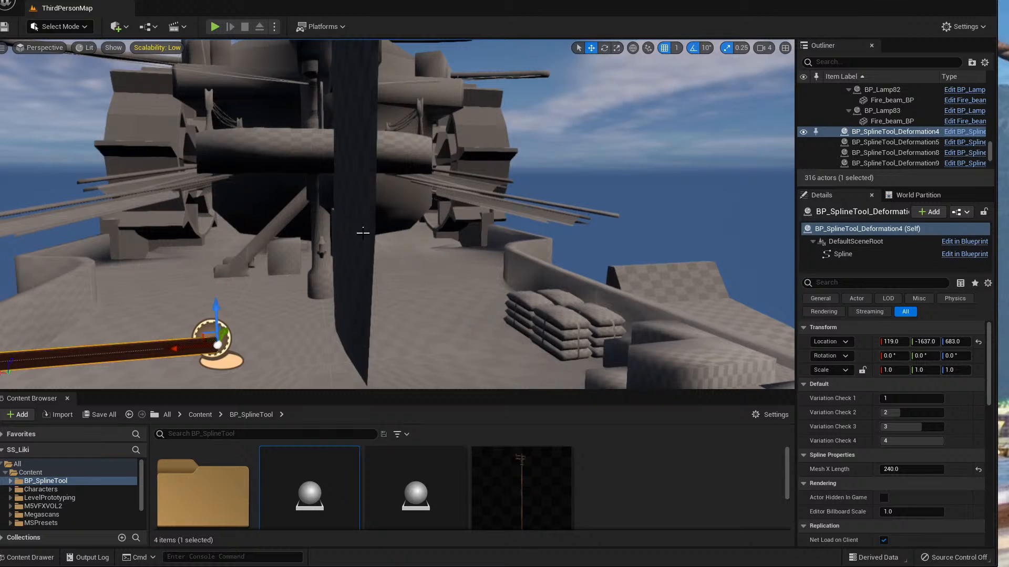
pyautogui.click(421, 473)
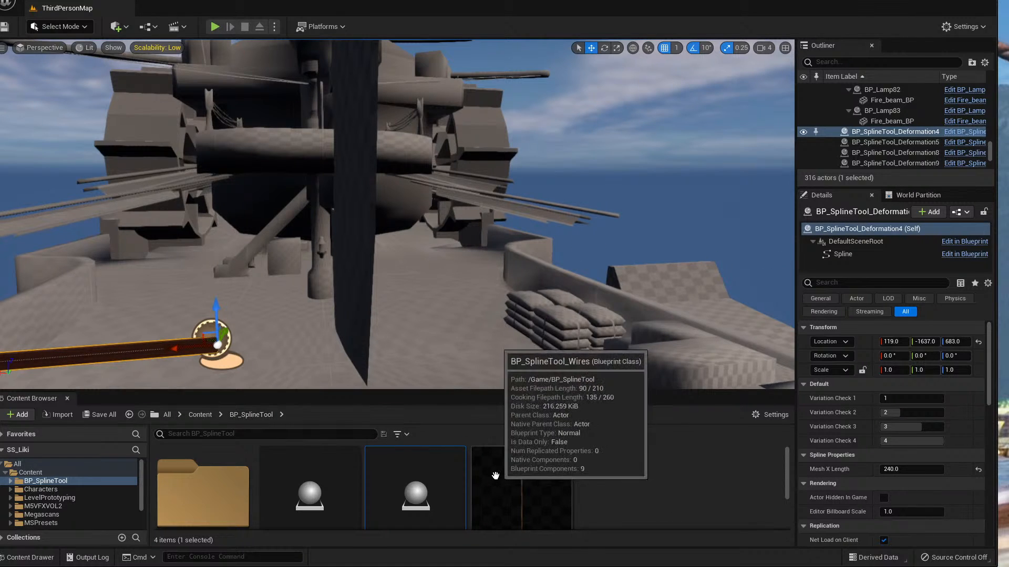
pyautogui.click(504, 450)
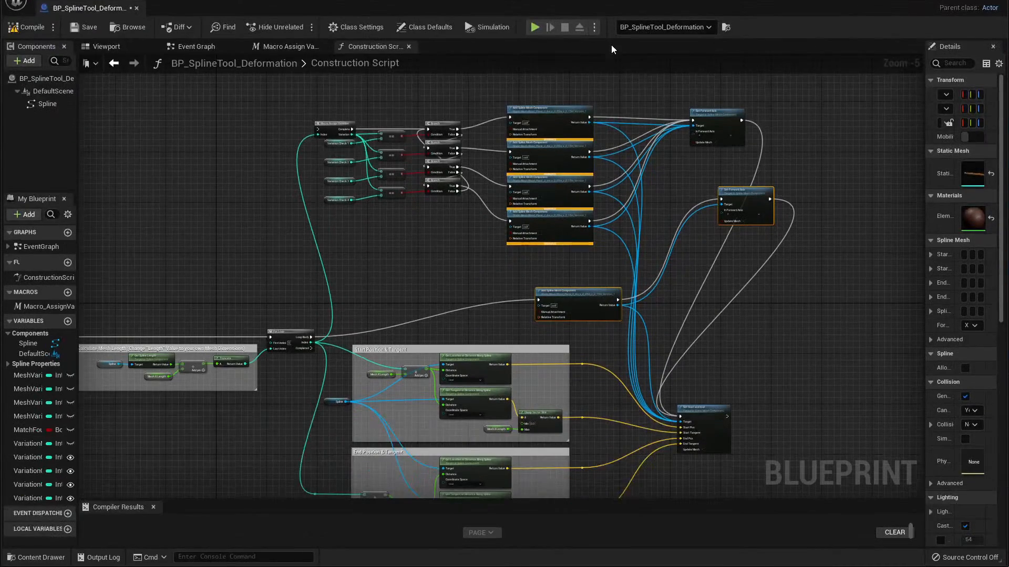
pyautogui.moveTo(484, 275); pyautogui.dragTo(461, 241, button='right')
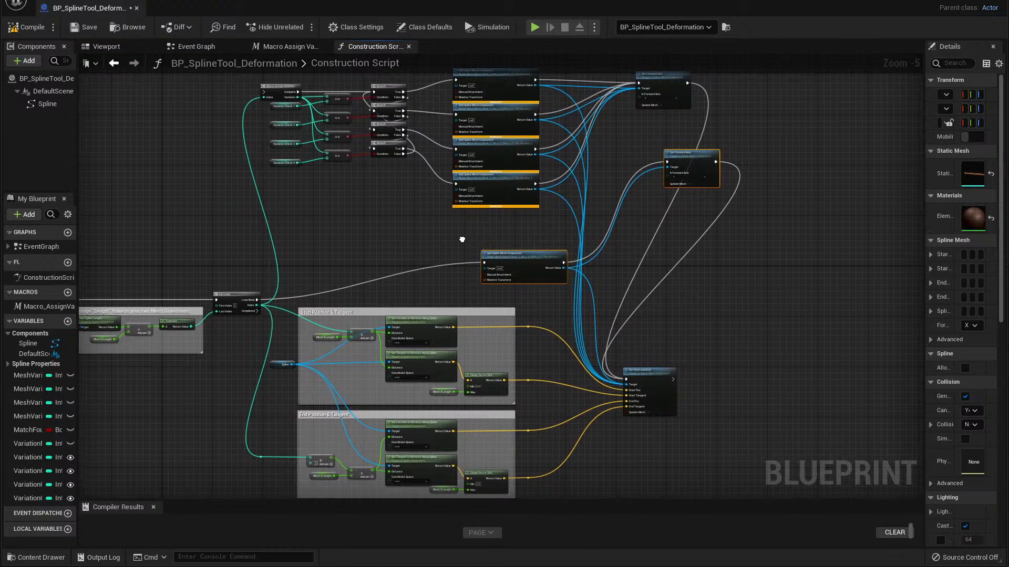
pyautogui.moveTo(462, 238); pyautogui.dragTo(455, 249, button='right')
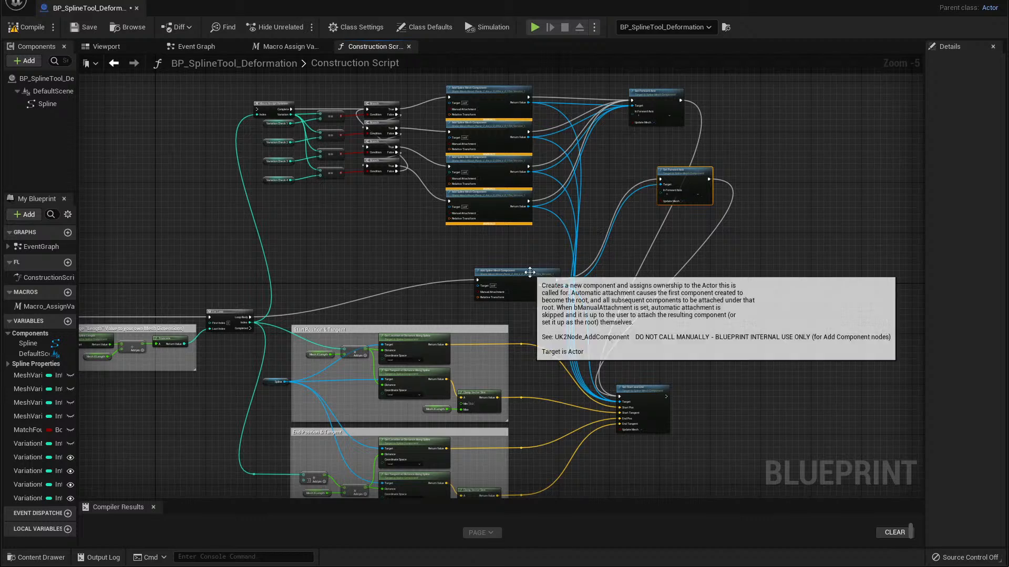
# - Delete the copied mesh component and forward axis nodes, reconnect the For Loop's Loop Body to Macro Assign Variation, and compile
pyautogui.press('Delete')
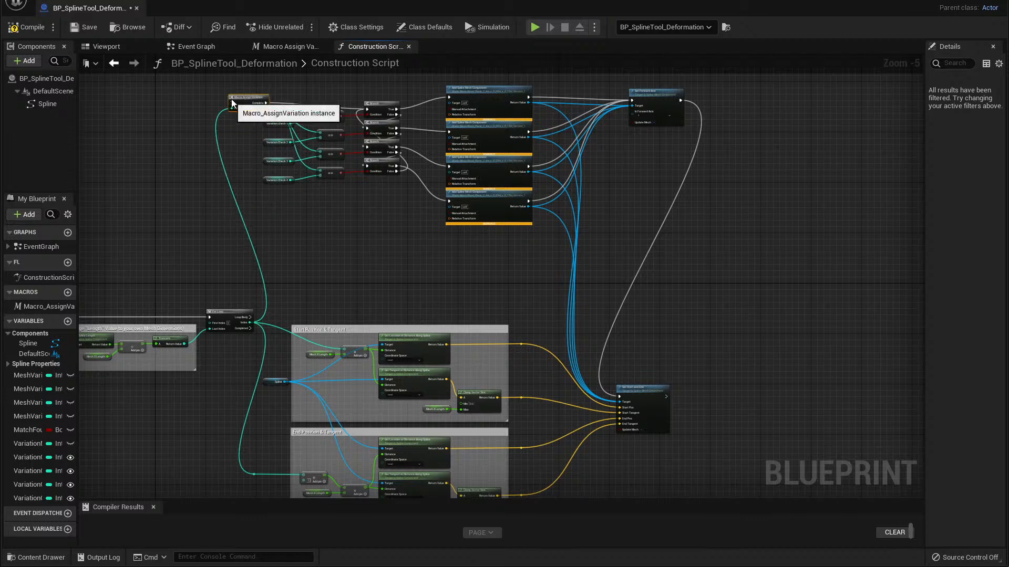
pyautogui.moveTo(255, 108); pyautogui.dragTo(251, 319)
pyautogui.moveTo(299, 294); pyautogui.dragTo(377, 134, button='right')
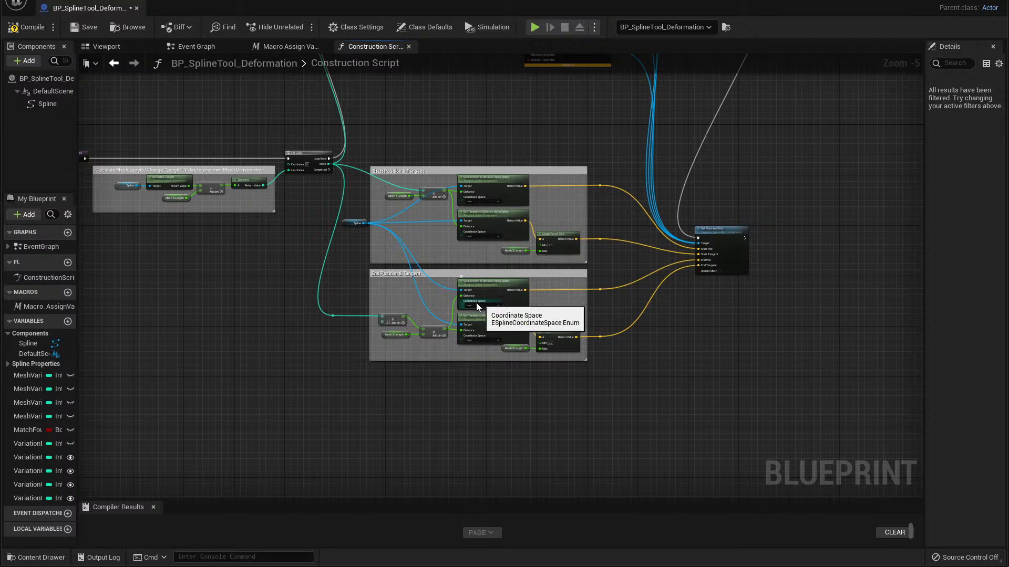
pyautogui.moveTo(504, 130); pyautogui.dragTo(502, 359, button='right')
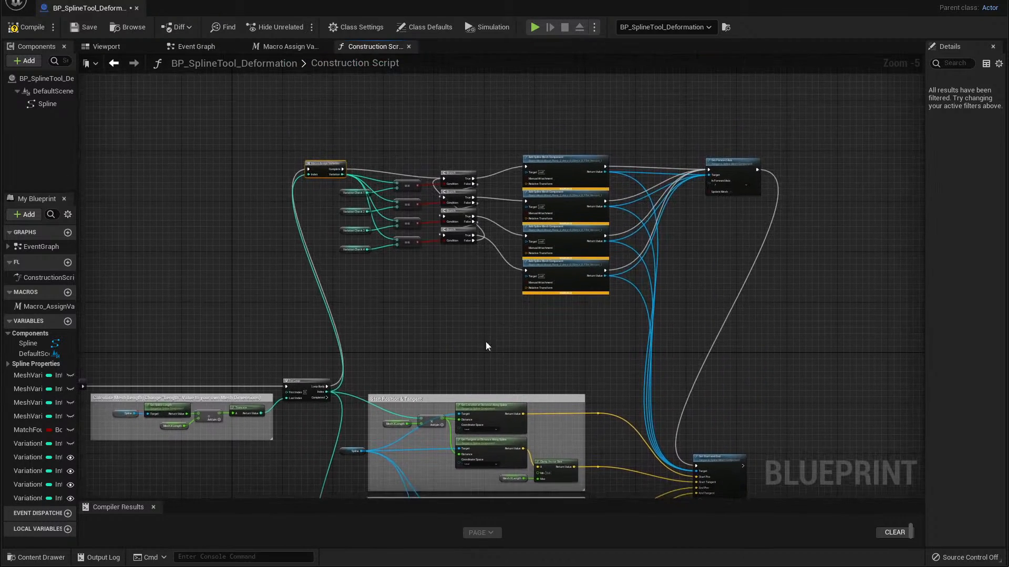
pyautogui.scroll(3, 448, 217)
pyautogui.scroll(-1, 449, 216)
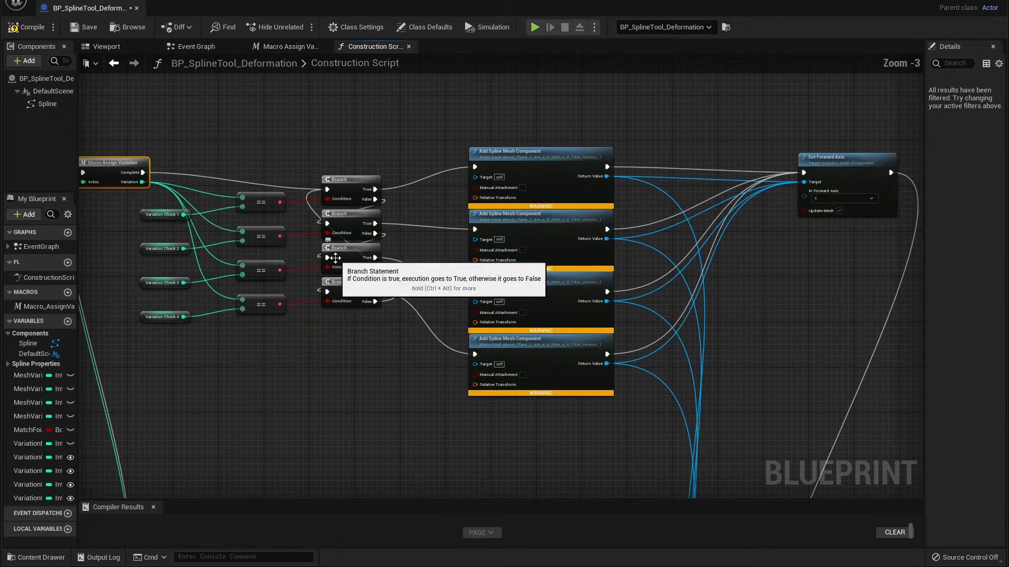
pyautogui.click(13, 26)
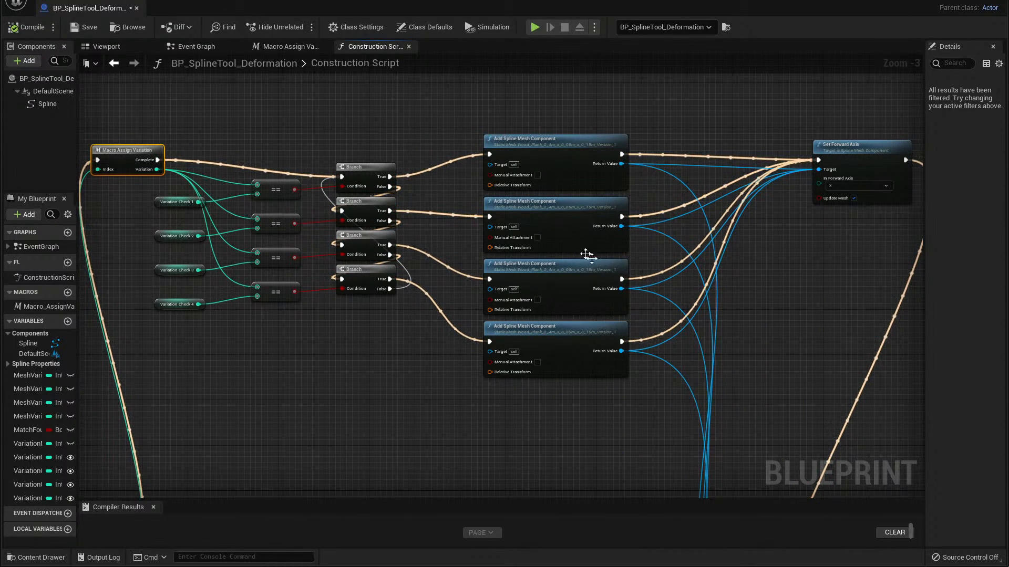
# - Review the variation checks and branches, and open the Macro Assign Variation macro's graph at its comparison nodes
pyautogui.moveTo(308, 278); pyautogui.dragTo(404, 285, button='right')
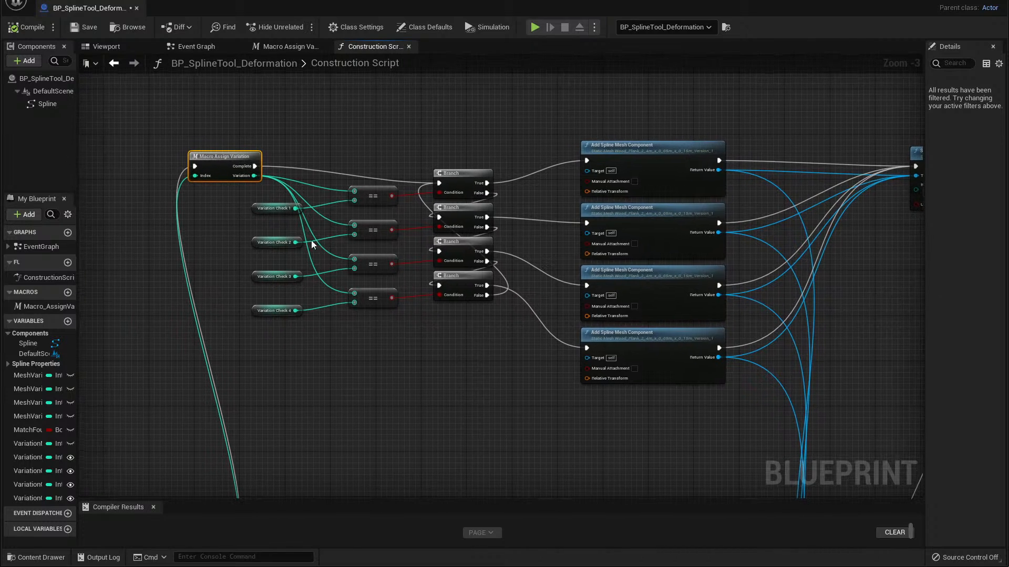
pyautogui.scroll(2, 213, 180)
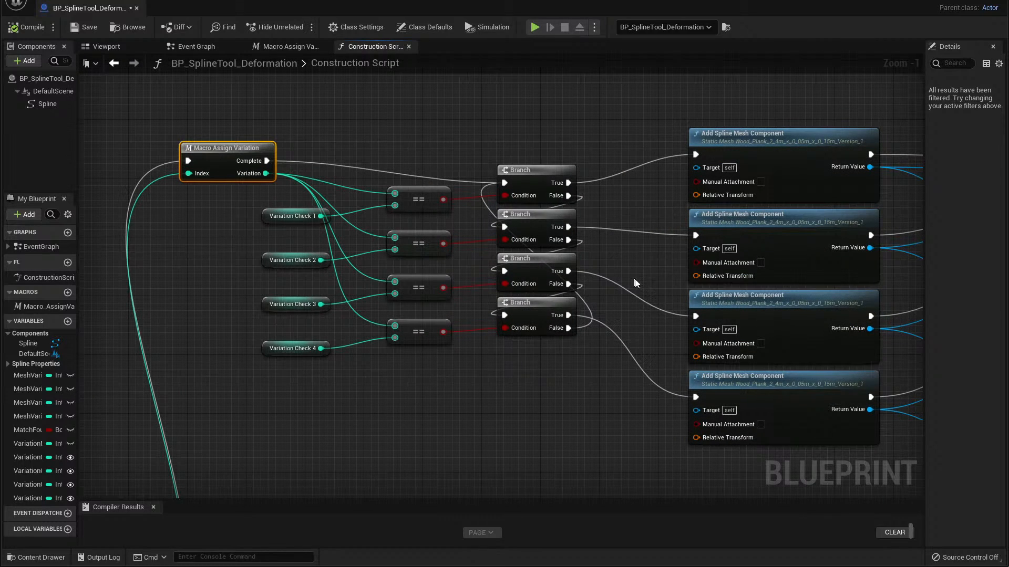
pyautogui.moveTo(635, 280); pyautogui.dragTo(623, 262, button='right')
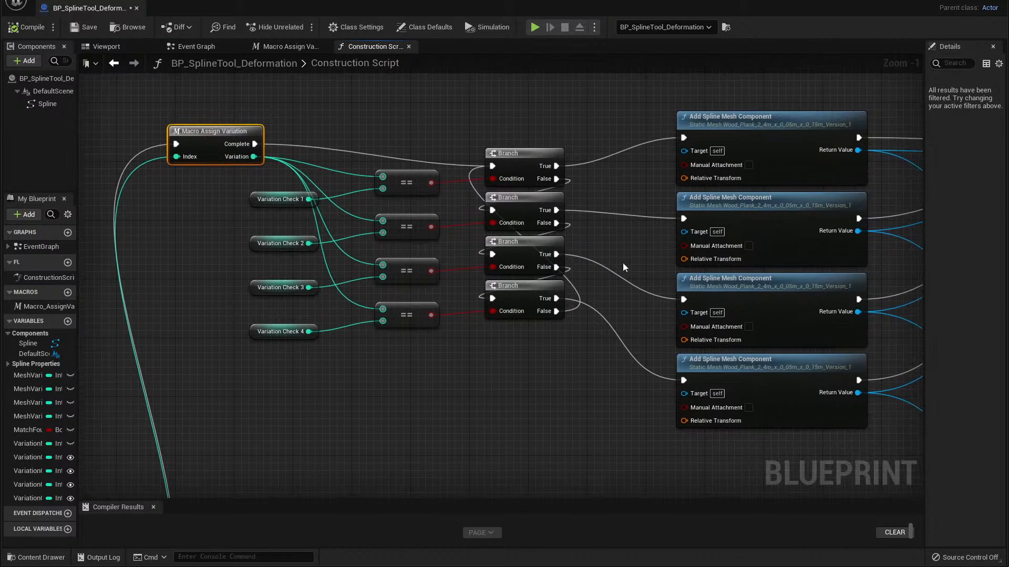
pyautogui.doubleClick(197, 135)
pyautogui.moveTo(498, 206); pyautogui.dragTo(401, 210, button='right')
pyautogui.scroll(-1, 434, 202)
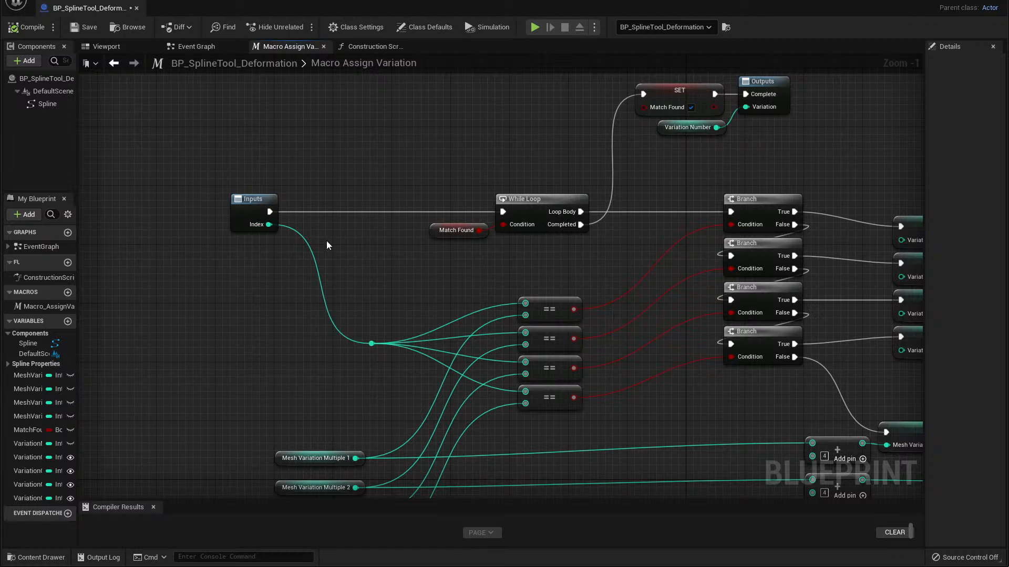
pyautogui.moveTo(326, 241); pyautogui.dragTo(327, 225, button='right')
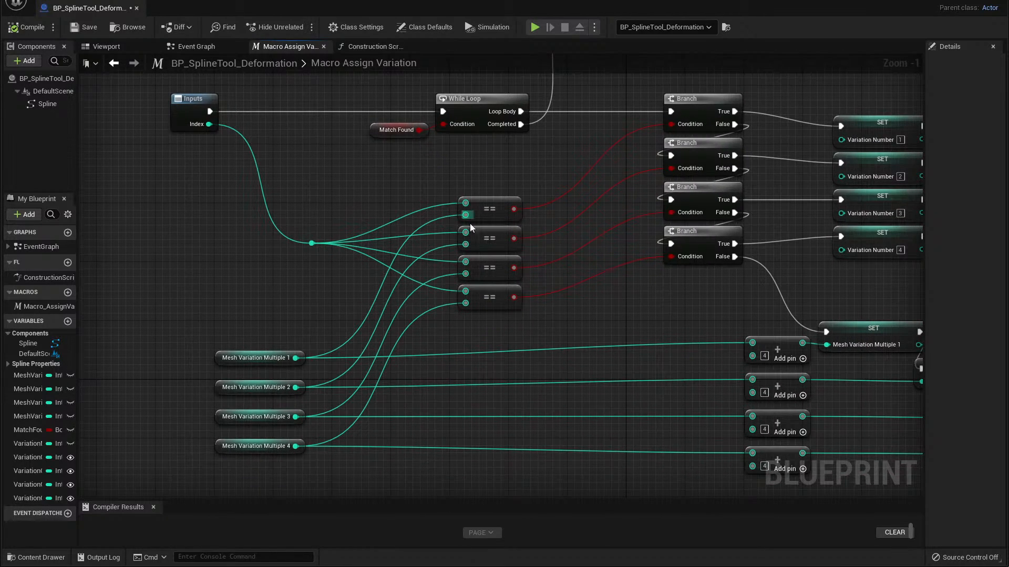
# - Check the default values of the Mesh Variation Multiple 1 to 4 variables in the macro
pyautogui.click(257, 352)
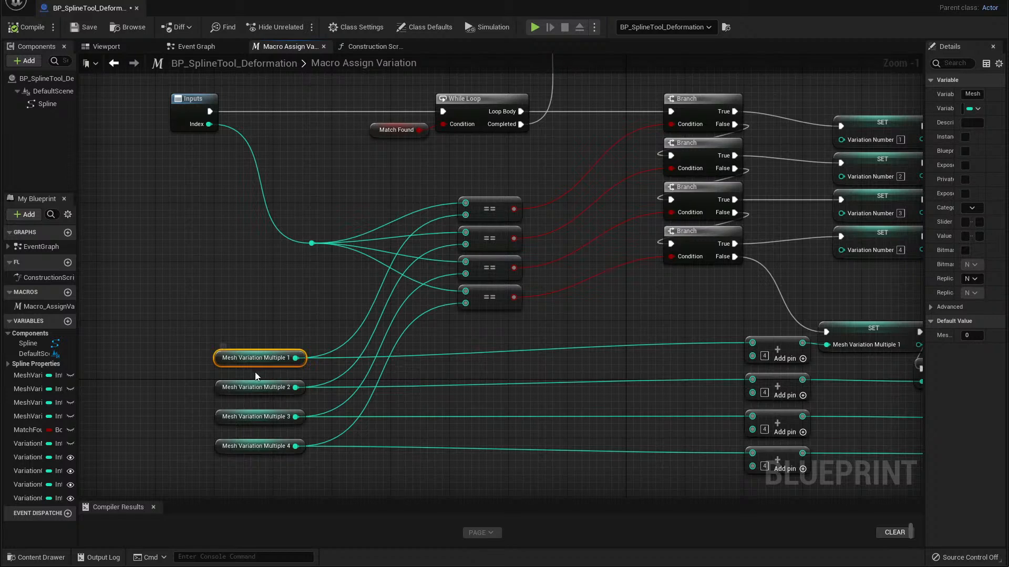
pyautogui.click(254, 387)
pyautogui.click(261, 415)
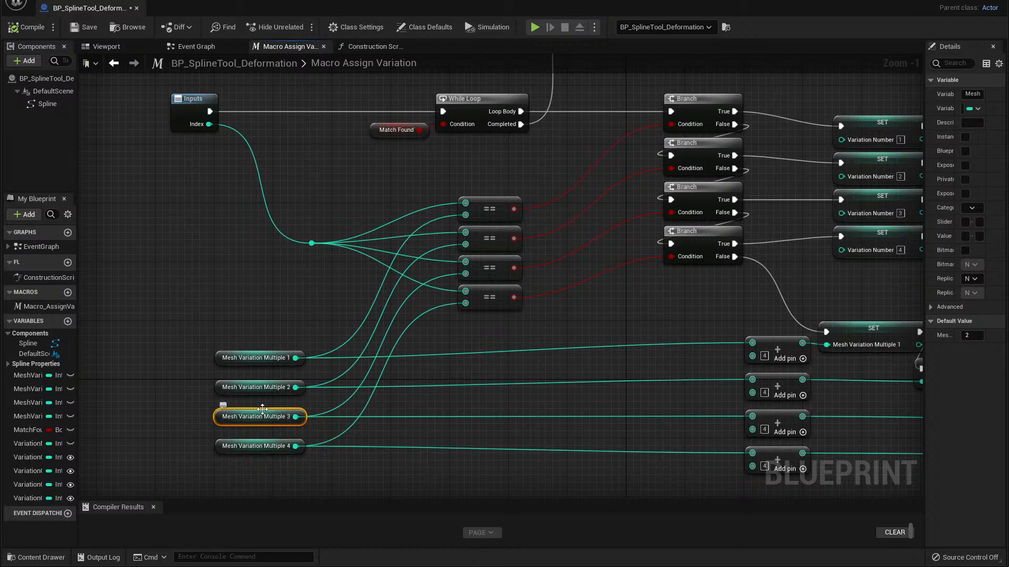
pyautogui.click(263, 441)
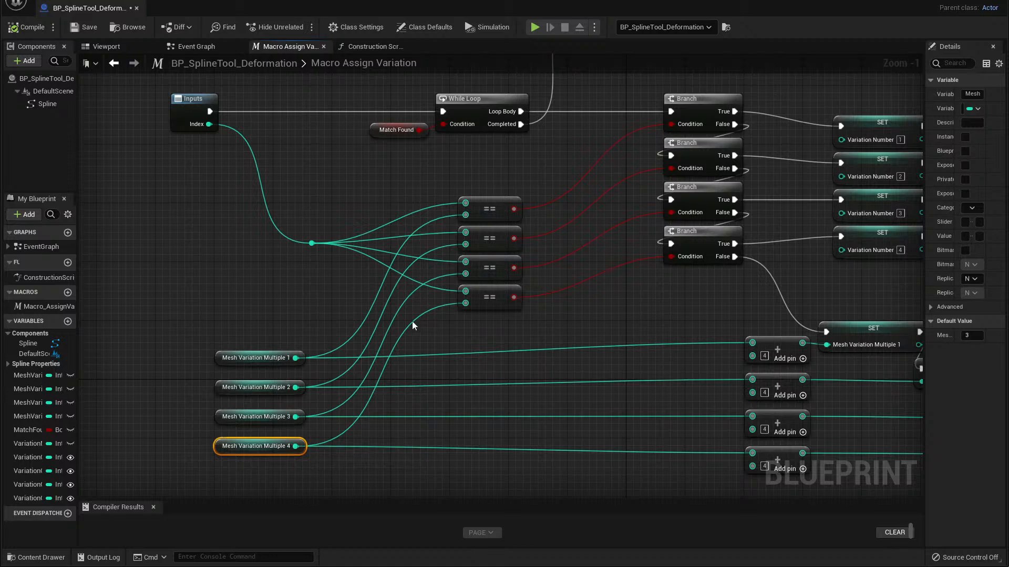
# - Follow the macro's Branch nodes to the Variation Number setters and inspect the one for variation 1
pyautogui.moveTo(412, 321); pyautogui.dragTo(323, 379, button='right')
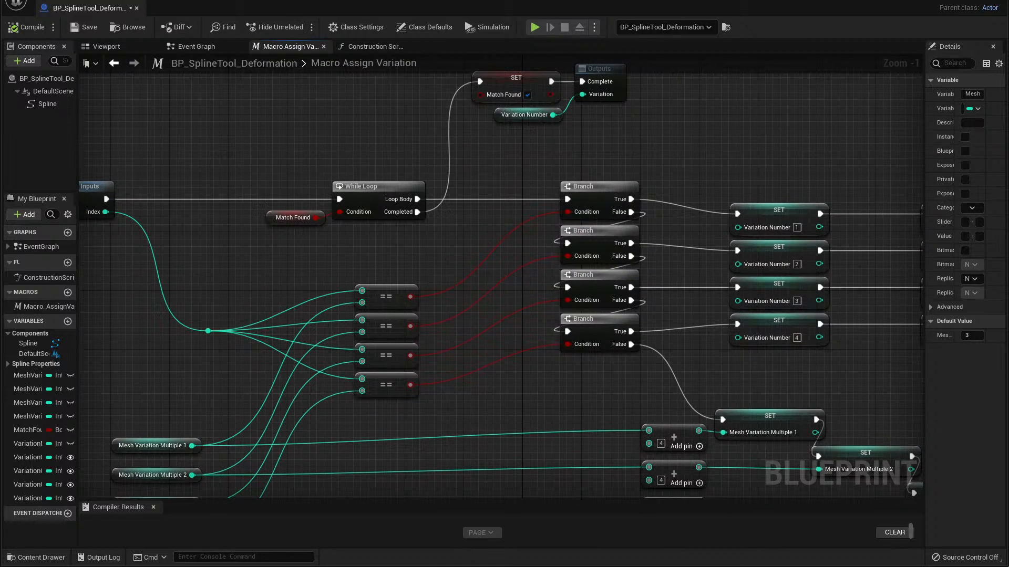
pyautogui.moveTo(448, 261); pyautogui.dragTo(382, 281, button='right')
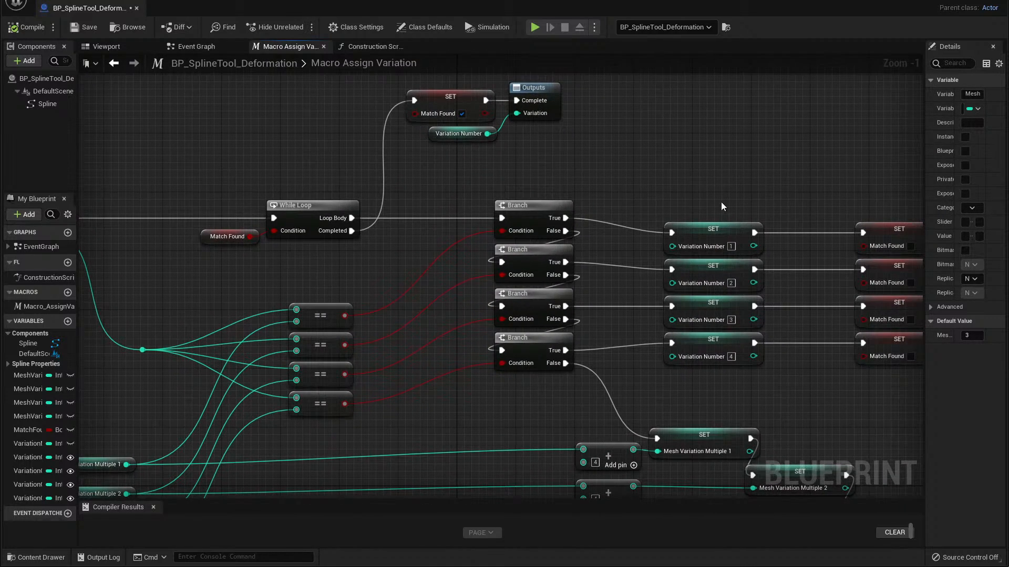
pyautogui.moveTo(722, 203); pyautogui.dragTo(654, 207, button='right')
pyautogui.click(666, 242)
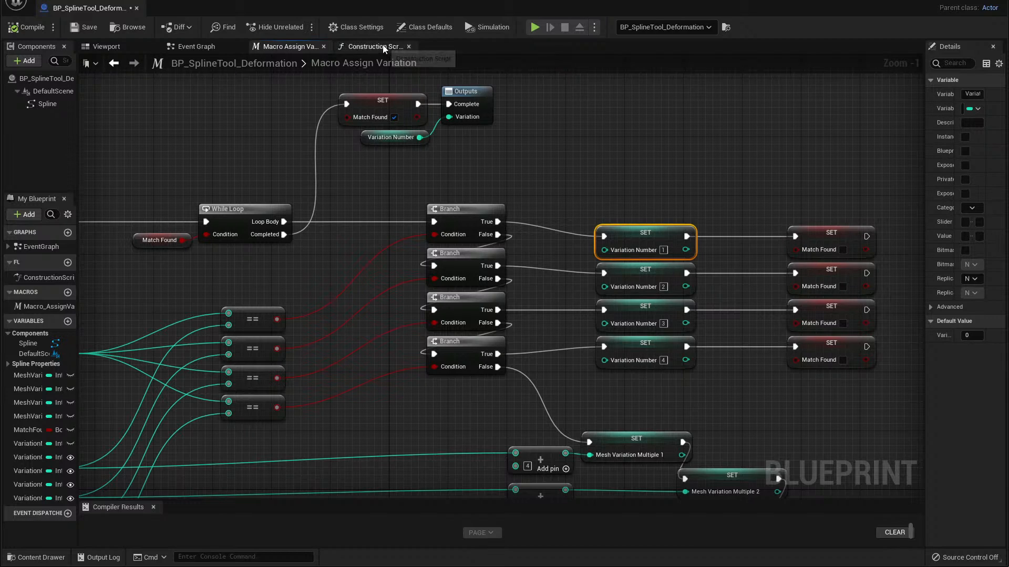
# - Return to the Construction Script and show the material of the uppermost Add Spline Mesh Component with its details widened
pyautogui.click(369, 47)
pyautogui.click(634, 155)
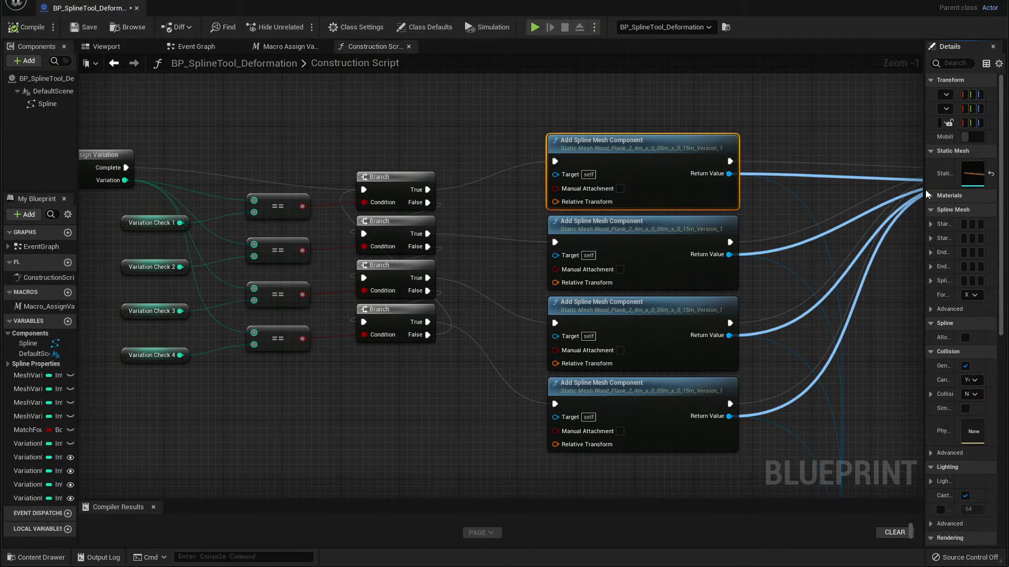
pyautogui.moveTo(925, 187); pyautogui.dragTo(856, 178)
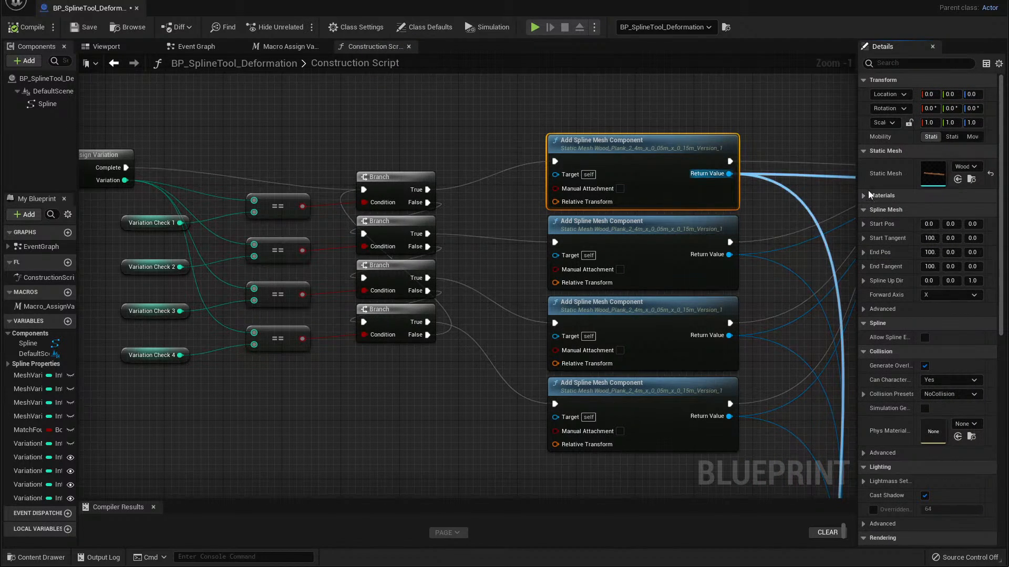
pyautogui.click(863, 196)
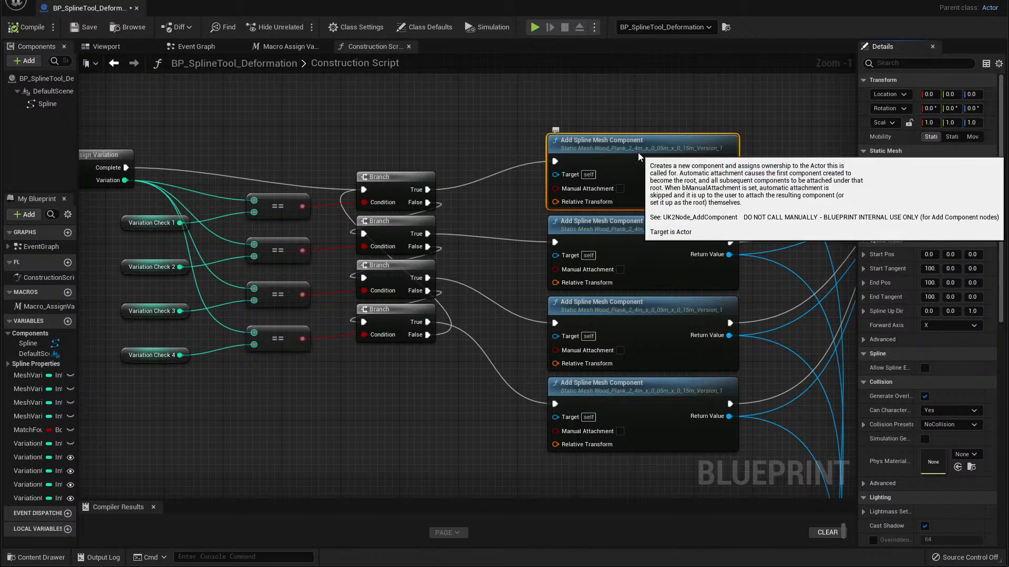
# - Inspect the Variation Check 1 variable and compare the materials assigned to the four Add Spline Mesh Component nodes
pyautogui.click(160, 217)
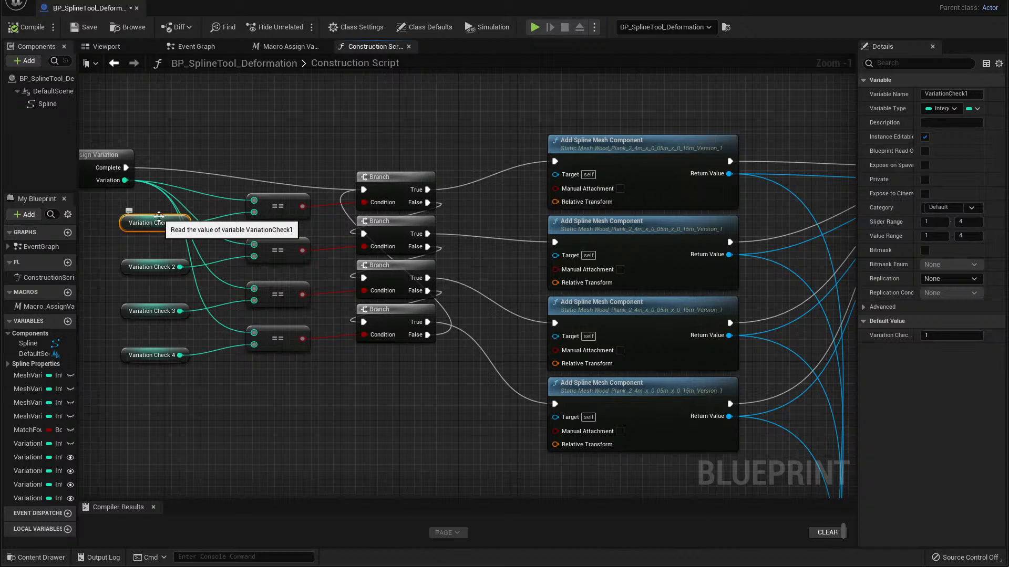
pyautogui.click(620, 160)
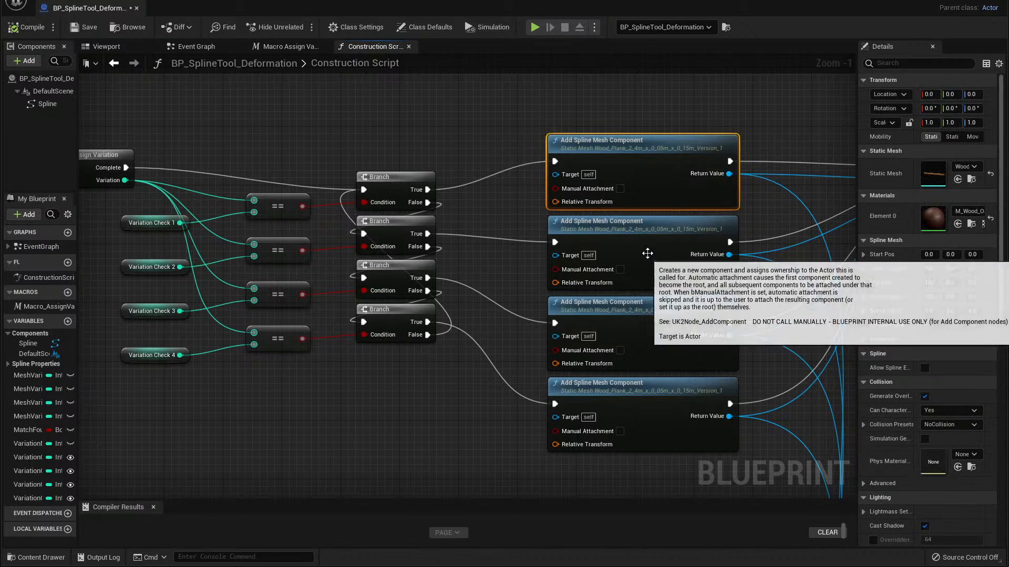
pyautogui.click(670, 282)
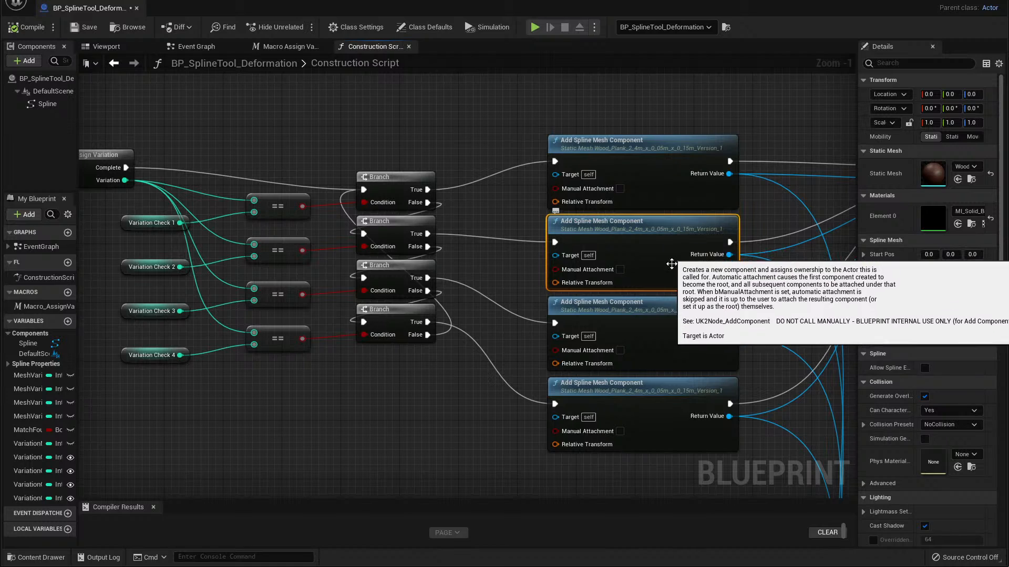
pyautogui.click(662, 167)
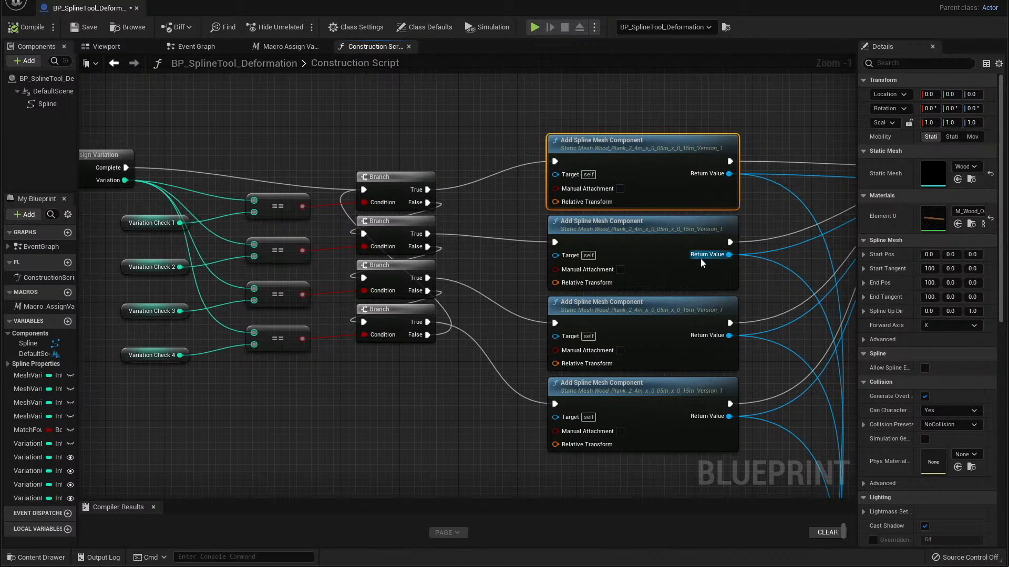
pyautogui.click(659, 226)
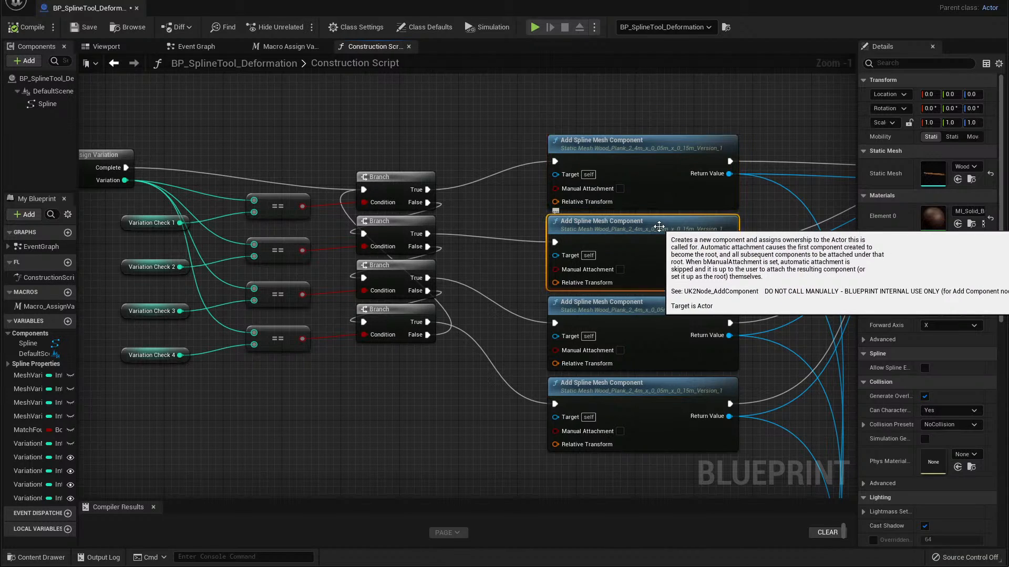
pyautogui.click(644, 305)
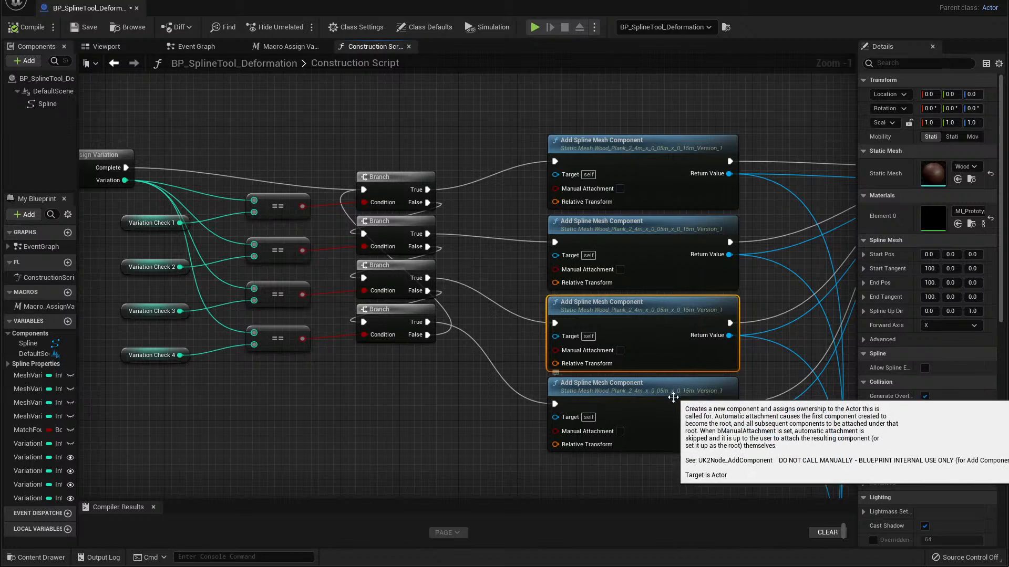
pyautogui.click(648, 390)
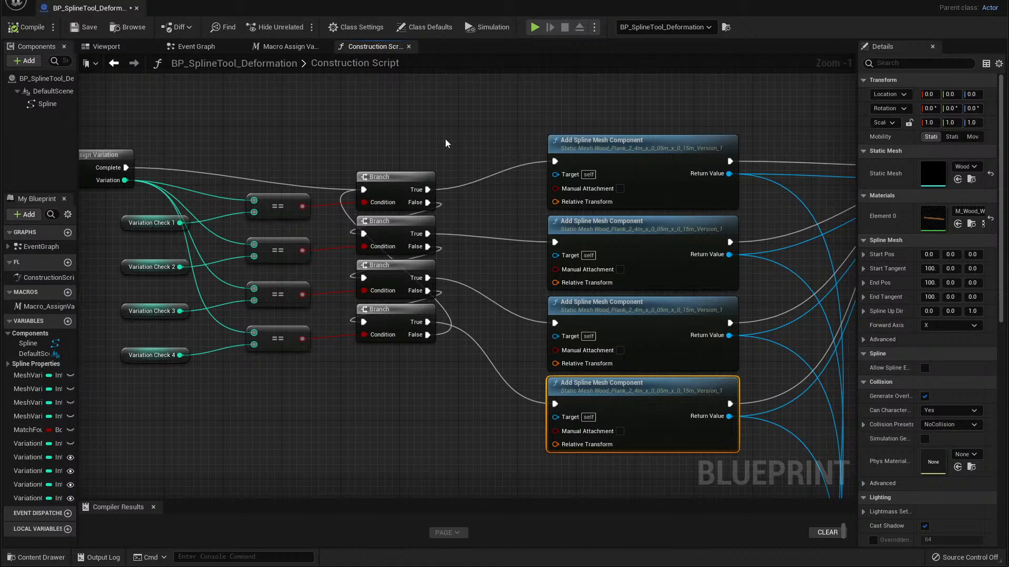
# - Return to the Macro Assign Variation graph and inspect the Match Found variable and the setters for variation 1
pyautogui.moveTo(427, 122); pyautogui.dragTo(438, 96, button='right')
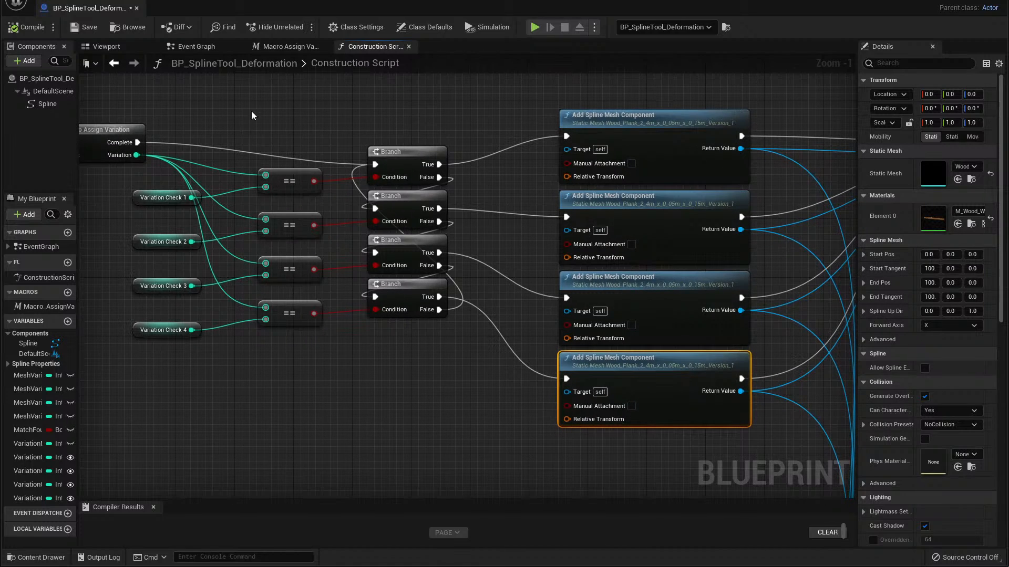
pyautogui.click(282, 52)
pyautogui.moveTo(594, 184); pyautogui.dragTo(529, 148, button='right')
pyautogui.moveTo(496, 206); pyautogui.dragTo(508, 156, button='right')
pyautogui.moveTo(368, 127); pyautogui.dragTo(472, 176, button='right')
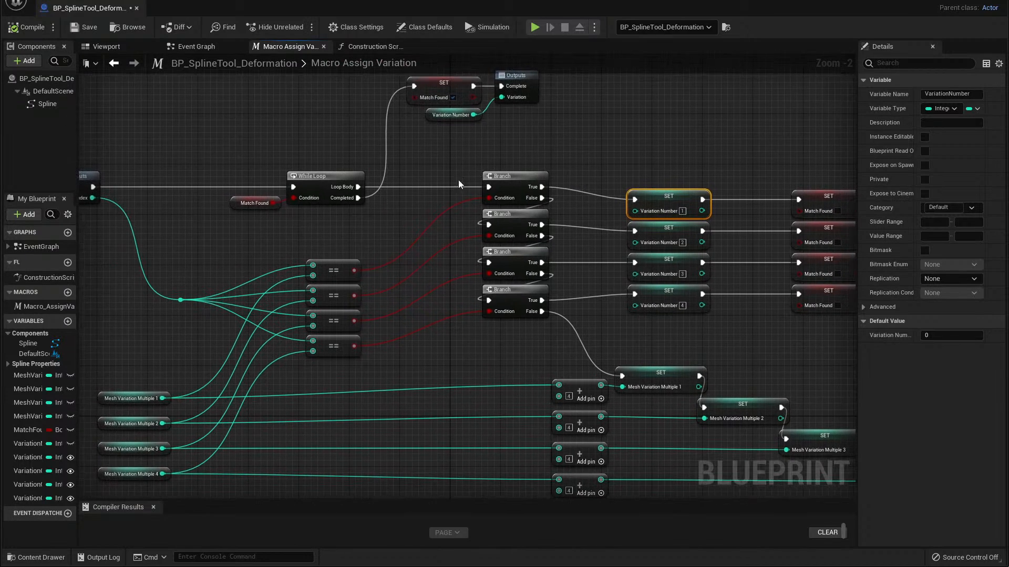
pyautogui.click(247, 204)
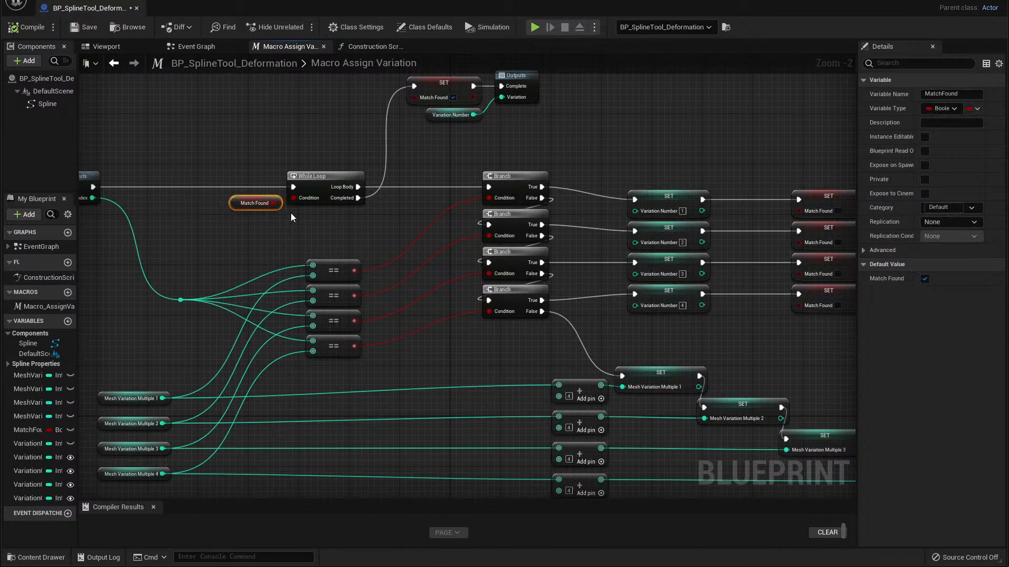
pyautogui.moveTo(636, 203); pyautogui.dragTo(593, 196, button='right')
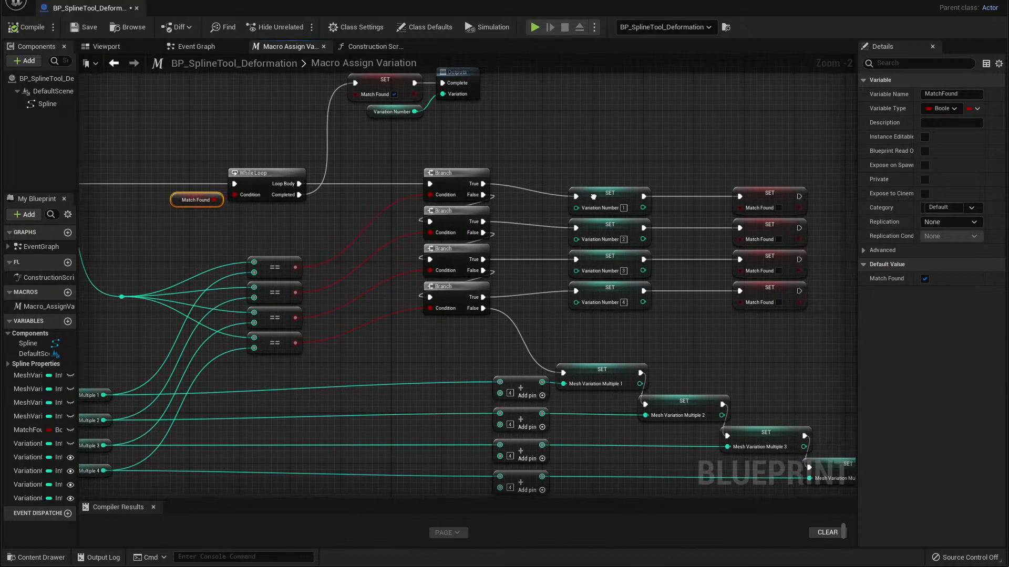
pyautogui.click(602, 202)
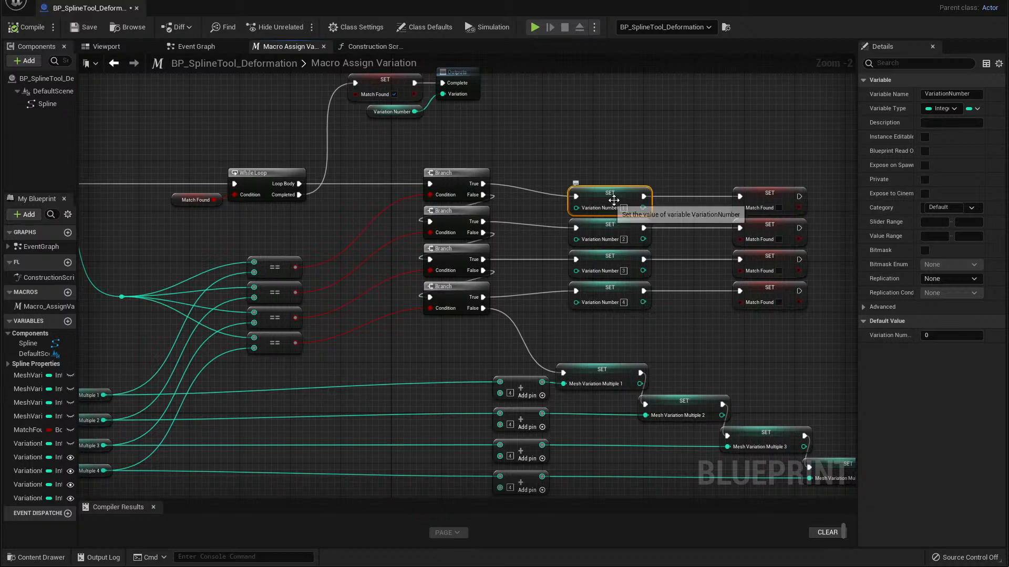
pyautogui.click(767, 202)
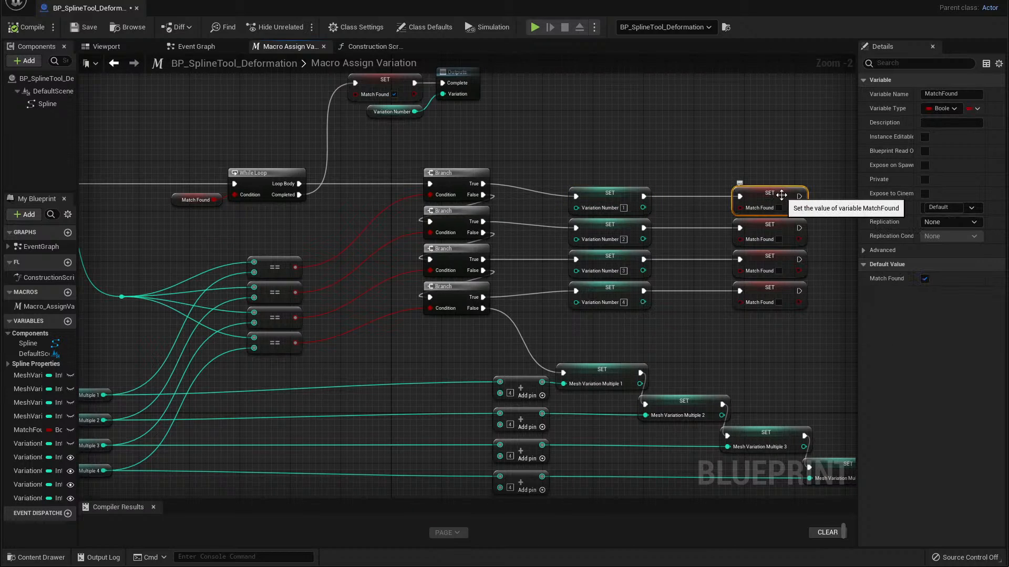
# - Inspect the While Loop and move its Match Found variable node slightly farther away from the loop
pyautogui.click(269, 186)
pyautogui.moveTo(321, 137); pyautogui.dragTo(382, 209, button='right')
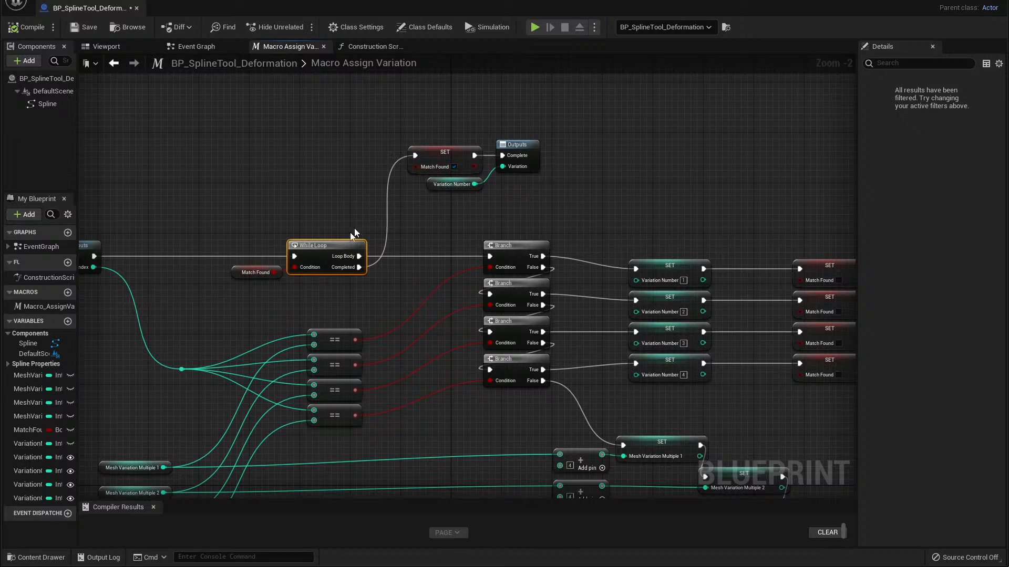
pyautogui.click(238, 274)
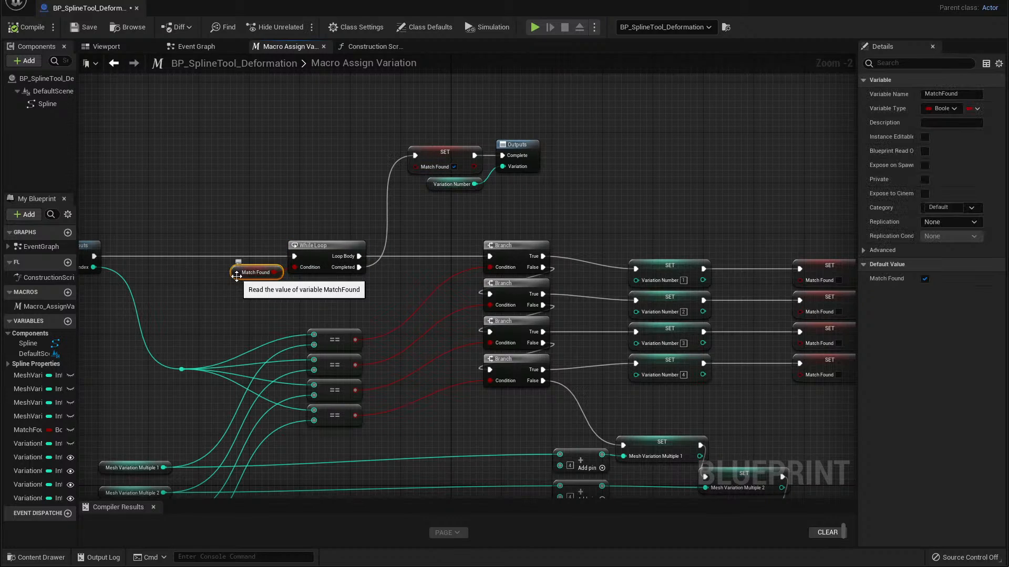
pyautogui.moveTo(236, 275); pyautogui.dragTo(230, 275)
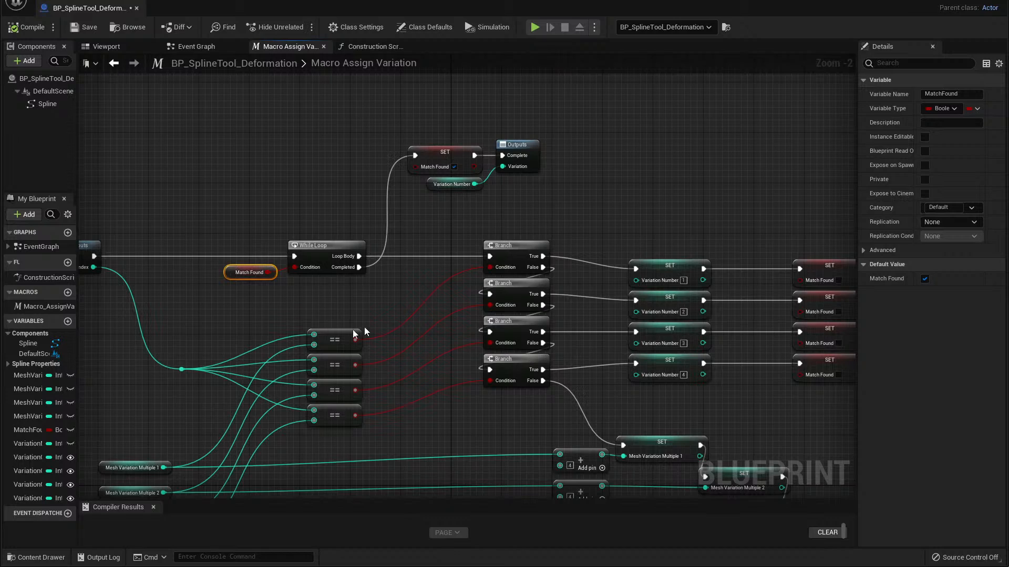
# - Inspect the macro's Outputs node and, back in the Construction Script, the Set Forward Axis node fed by the four Add Spline Mesh Component nodes
pyautogui.click(510, 149)
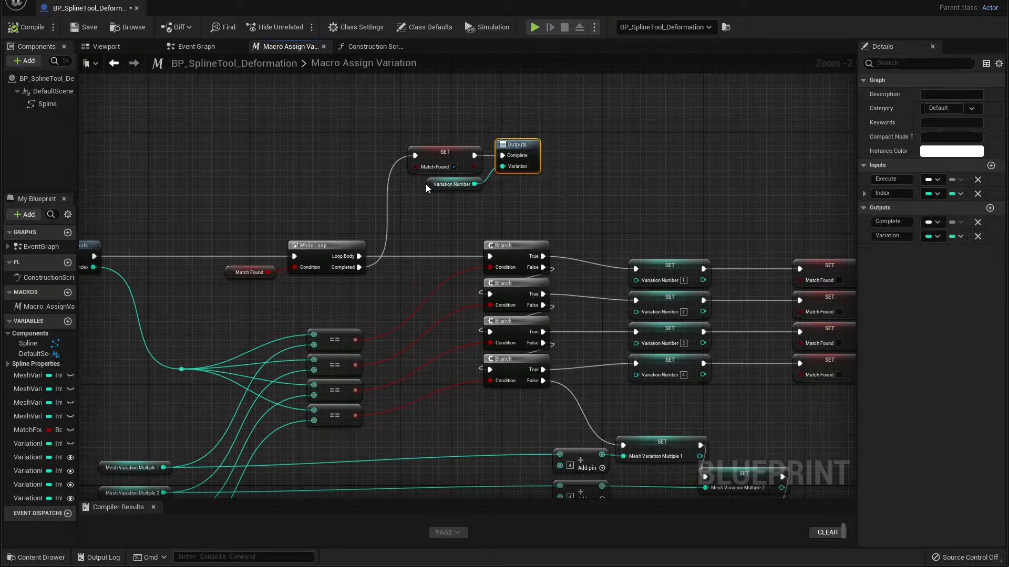
pyautogui.click(371, 47)
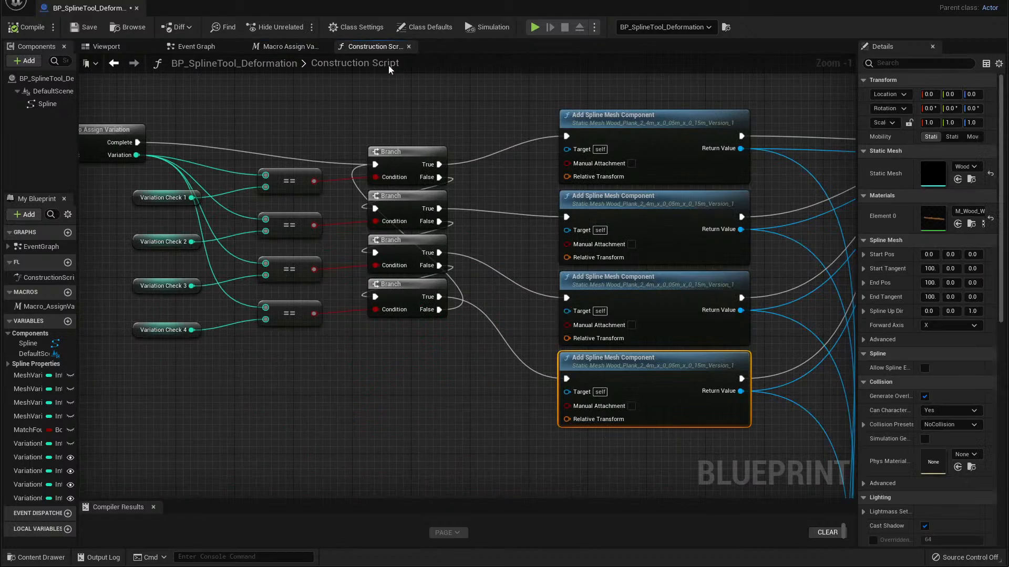
pyautogui.moveTo(481, 200); pyautogui.dragTo(272, 224, button='right')
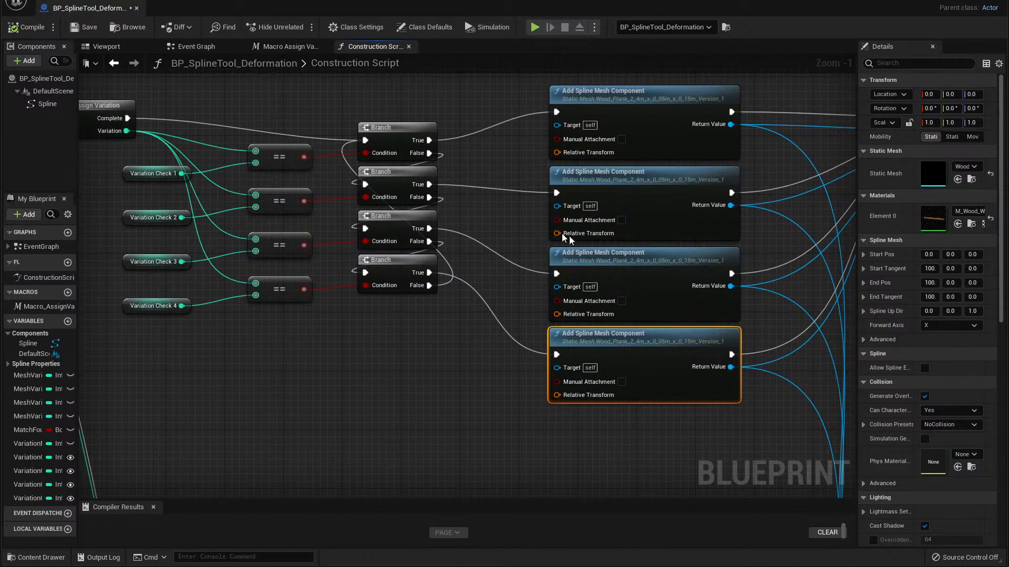
pyautogui.moveTo(563, 235); pyautogui.dragTo(318, 261, button='right')
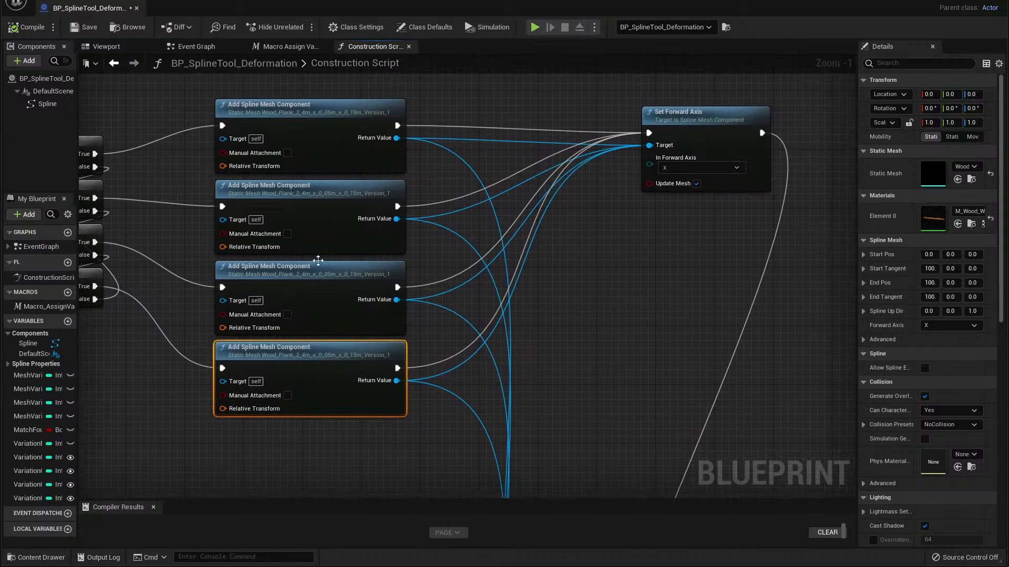
pyautogui.moveTo(557, 322); pyautogui.dragTo(364, 318, button='right')
pyautogui.click(474, 131)
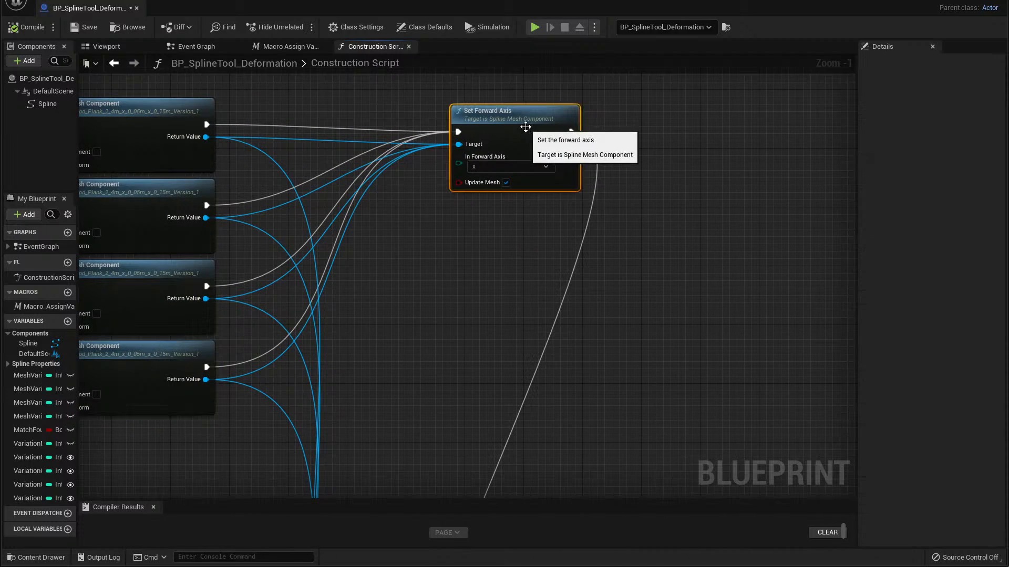
# - Trace the execution wire from Set Forward Axis to the Set Start and End node and examine its position and tangent inputs
pyautogui.scroll(-1, 457, 275)
pyautogui.scroll(-1, 493, 282)
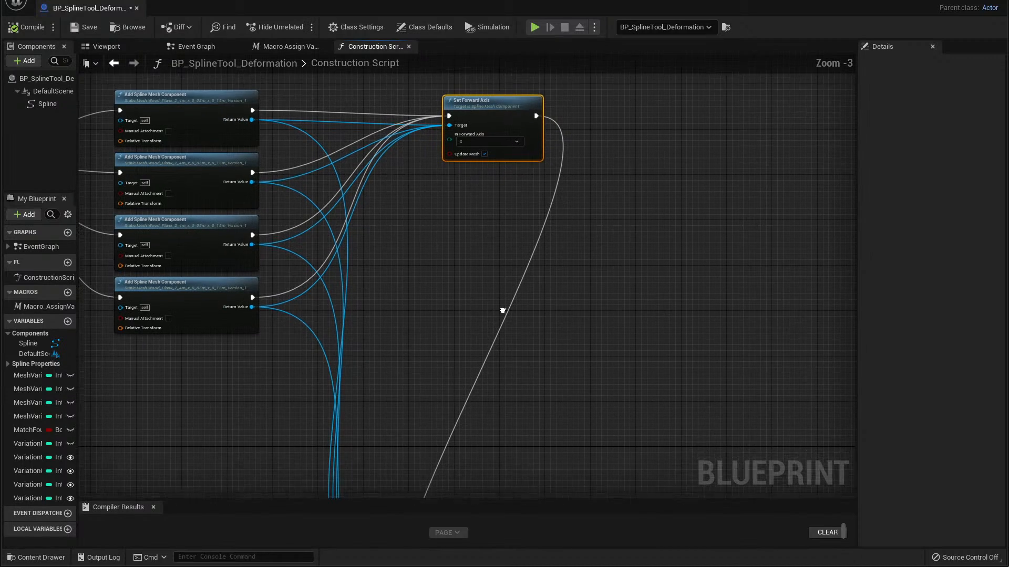
pyautogui.moveTo(502, 310); pyautogui.dragTo(502, 277, button='right')
pyautogui.moveTo(465, 330); pyautogui.dragTo(430, 277, button='right')
pyautogui.moveTo(425, 182); pyautogui.dragTo(446, 102, button='right')
pyautogui.scroll(2, 467, 176)
pyautogui.click(450, 335)
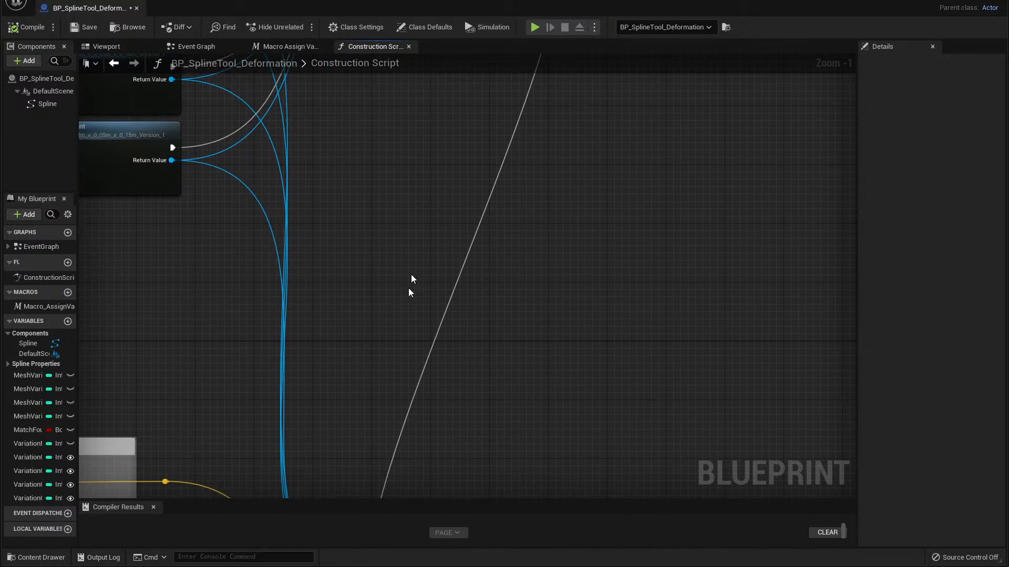
pyautogui.moveTo(405, 305); pyautogui.dragTo(436, 164, button='right')
pyautogui.moveTo(403, 327); pyautogui.dragTo(442, 225, button='right')
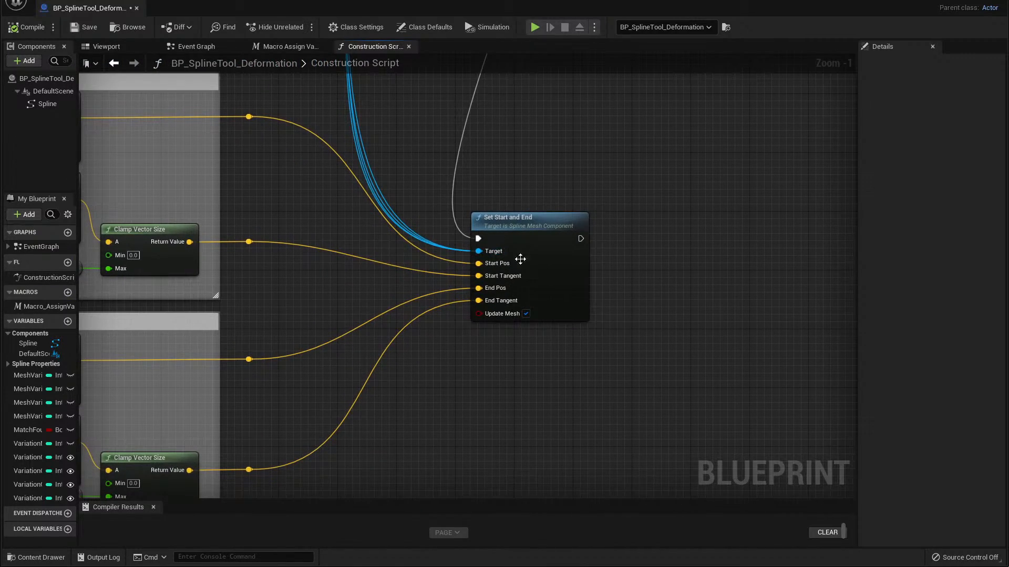
# - Review the complete Construction Script graph and save the BP_SplineTool_Deformation blueprint
pyautogui.scroll(-4, 437, 236)
pyautogui.moveTo(352, 213); pyautogui.dragTo(567, 325, button='right')
pyautogui.scroll(-1, 566, 325)
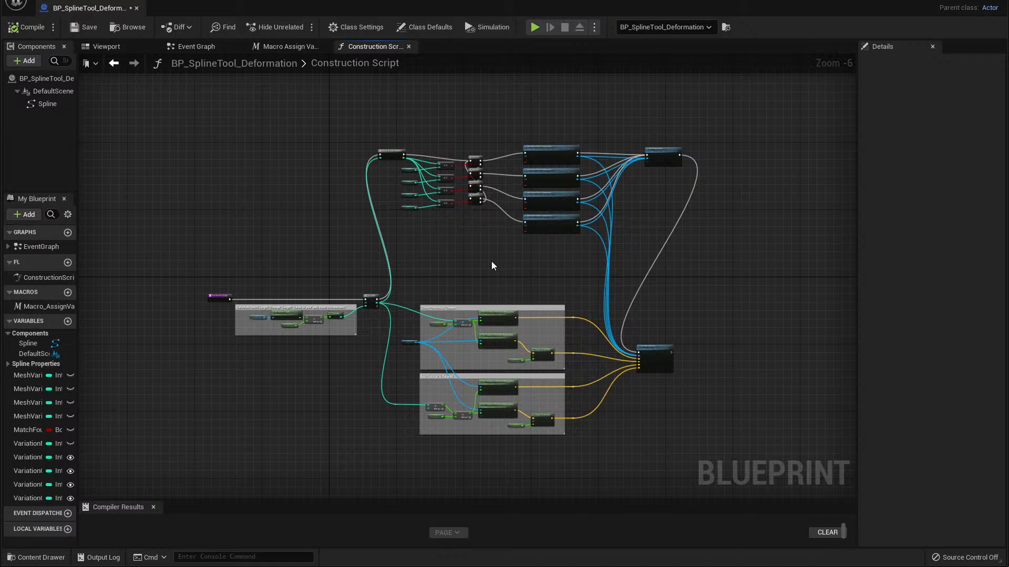
pyautogui.moveTo(492, 265); pyautogui.dragTo(472, 237, button='right')
pyautogui.scroll(1, 466, 232)
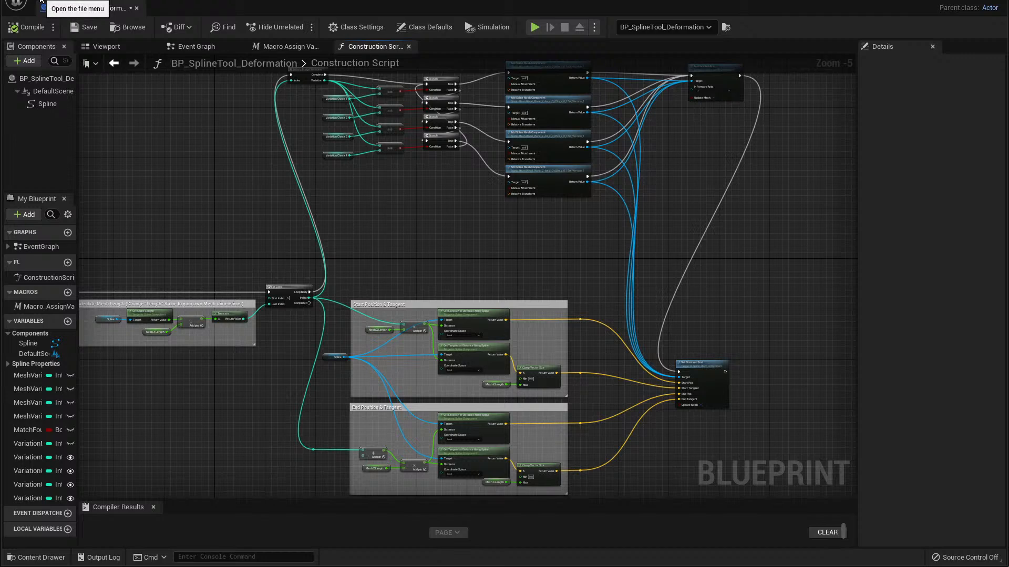
pyautogui.click(44, 7)
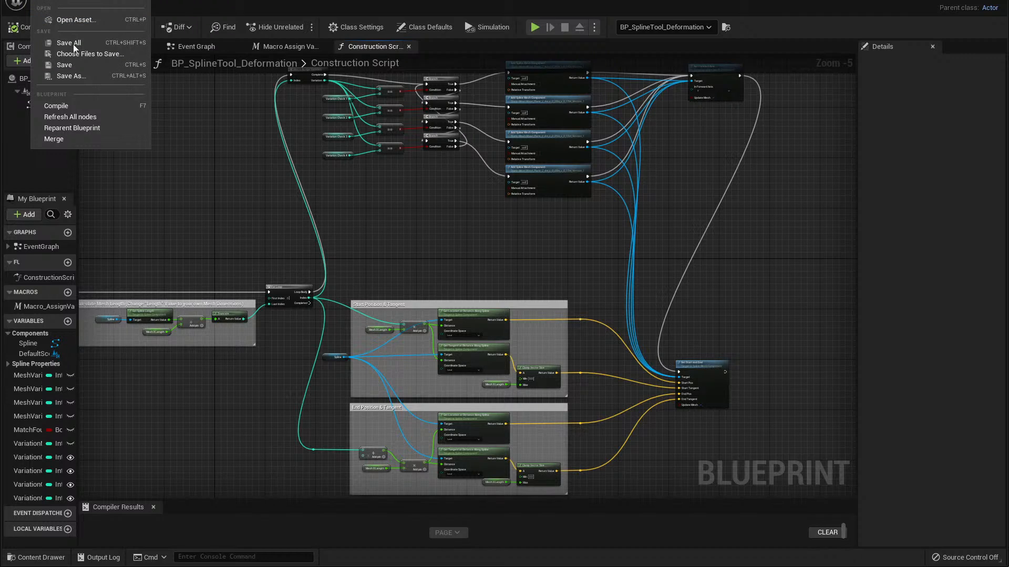
pyautogui.click(77, 65)
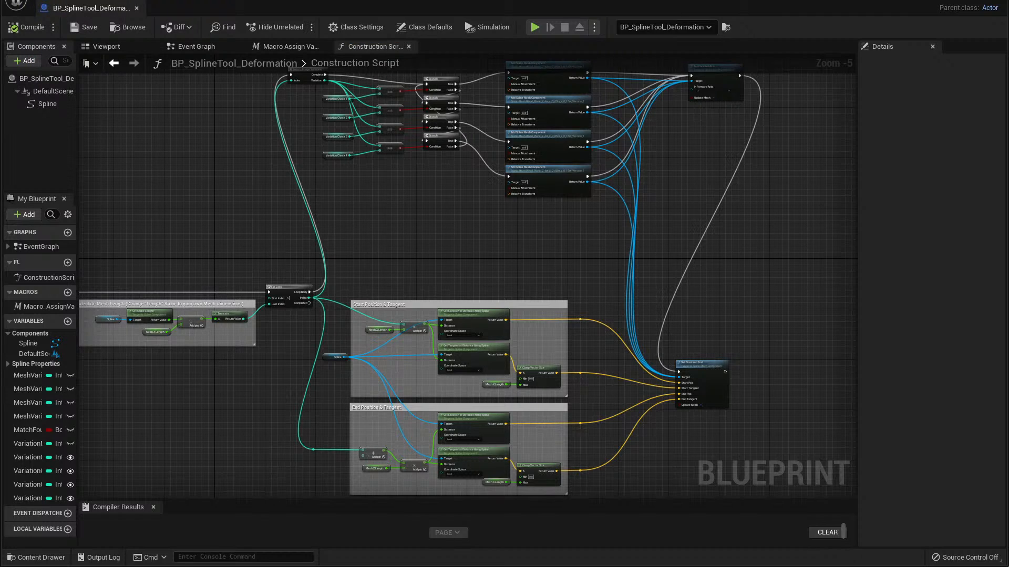